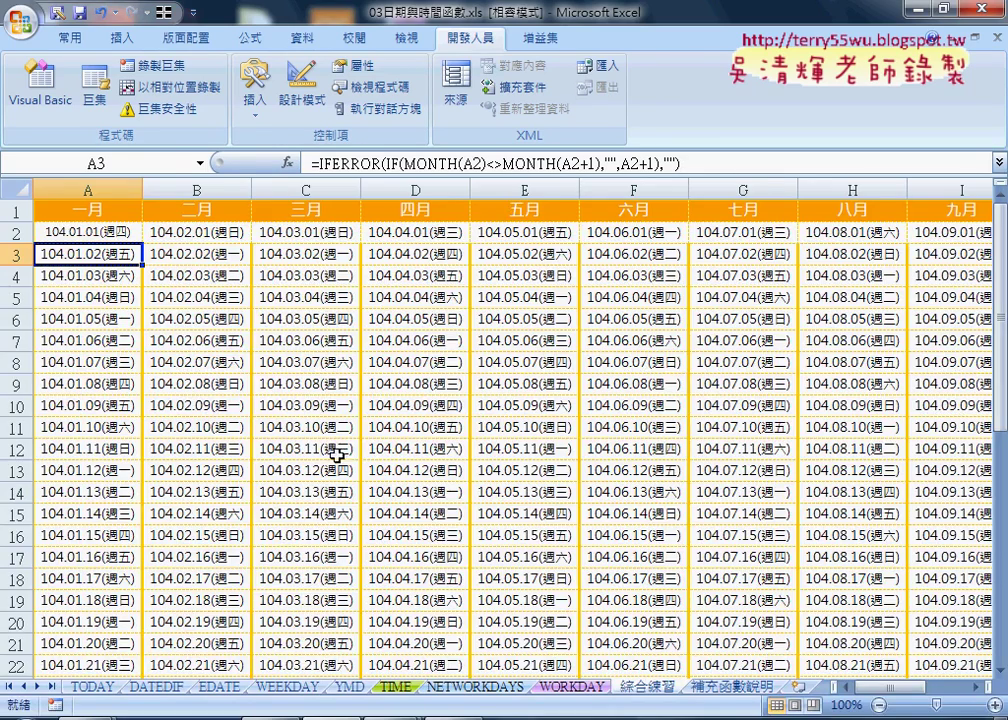
Zoom out to 70% and change the A2 start date from 2015 to 2019/1/1.
click(879, 705)
click(879, 705)
click(879, 705)
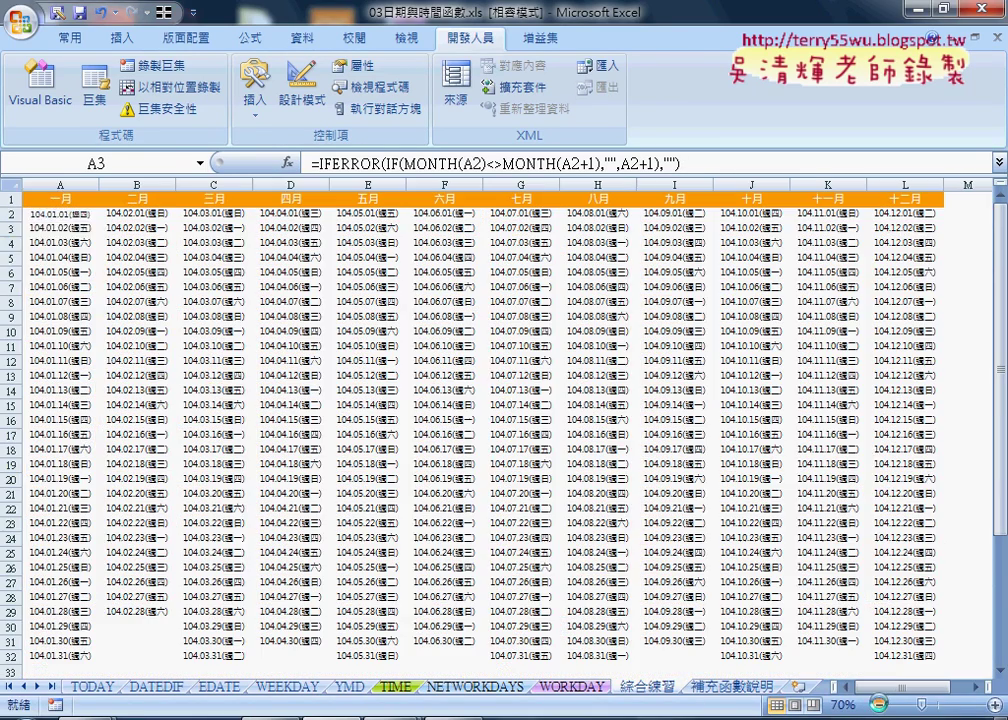
click(71, 212)
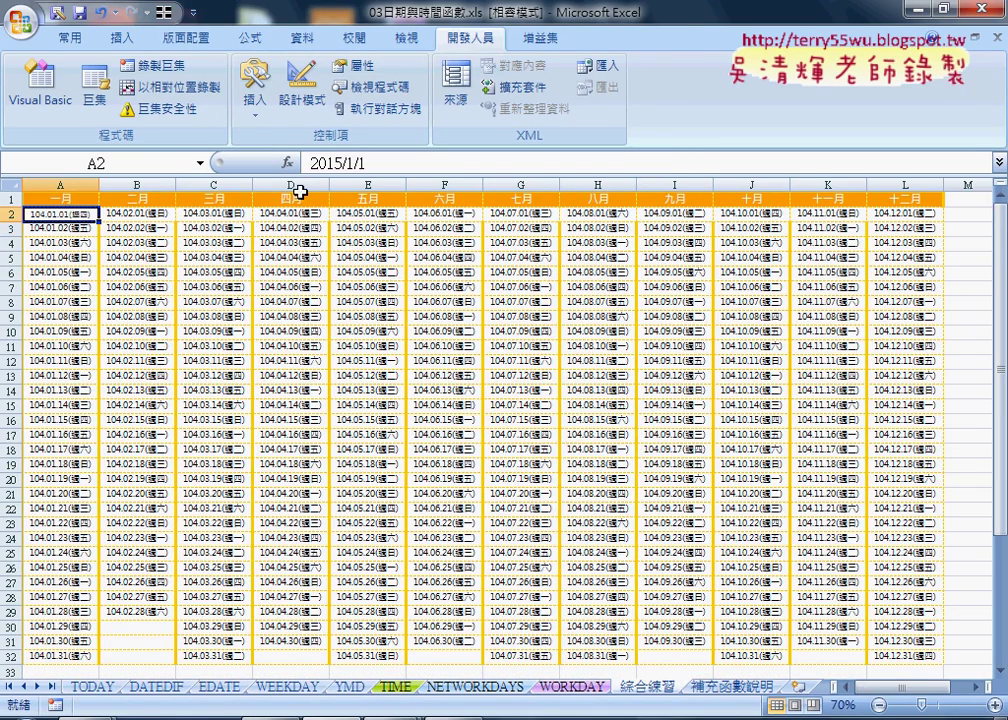
click(330, 163)
drag(330, 163, 338, 163)
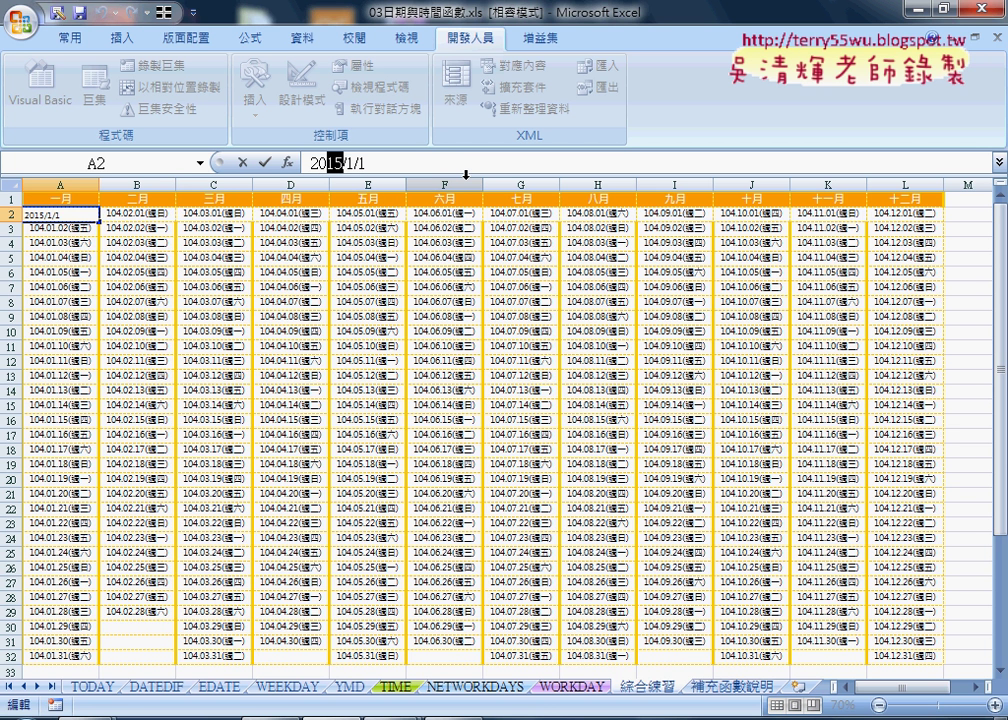
text(19)
key(Return)
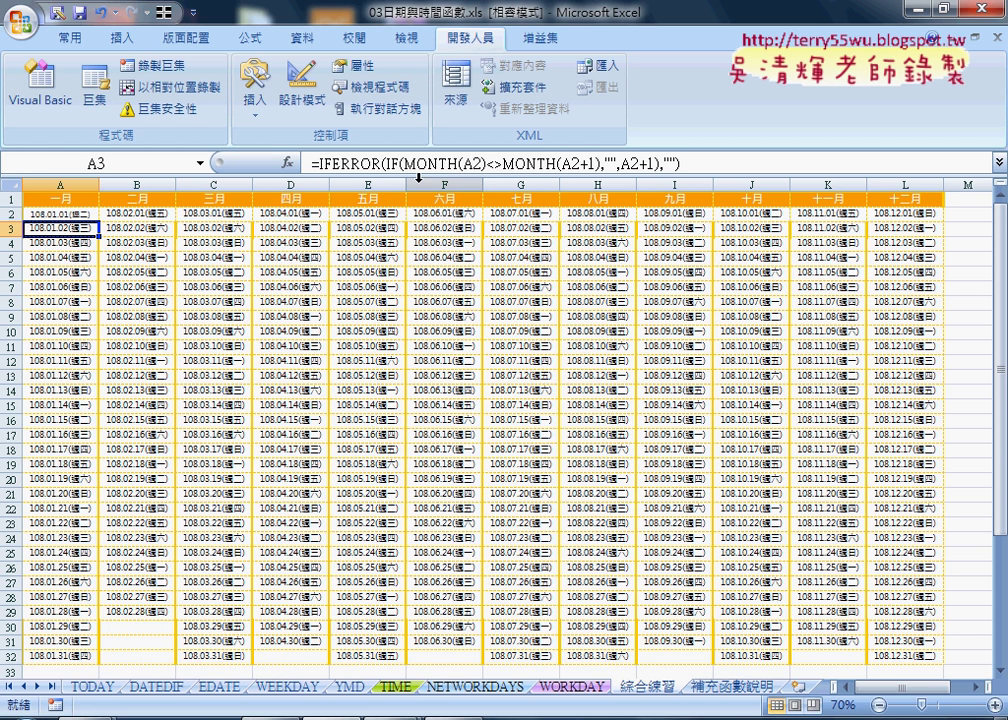
click(80, 213)
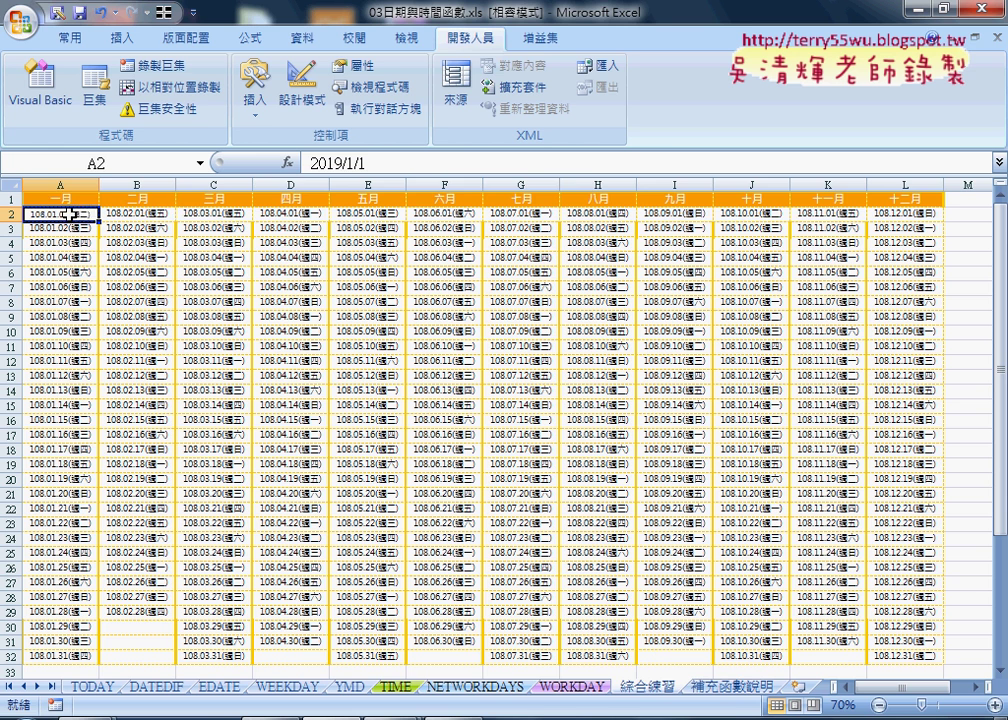
drag(115, 213, 900, 213)
drag(52, 230, 30, 428)
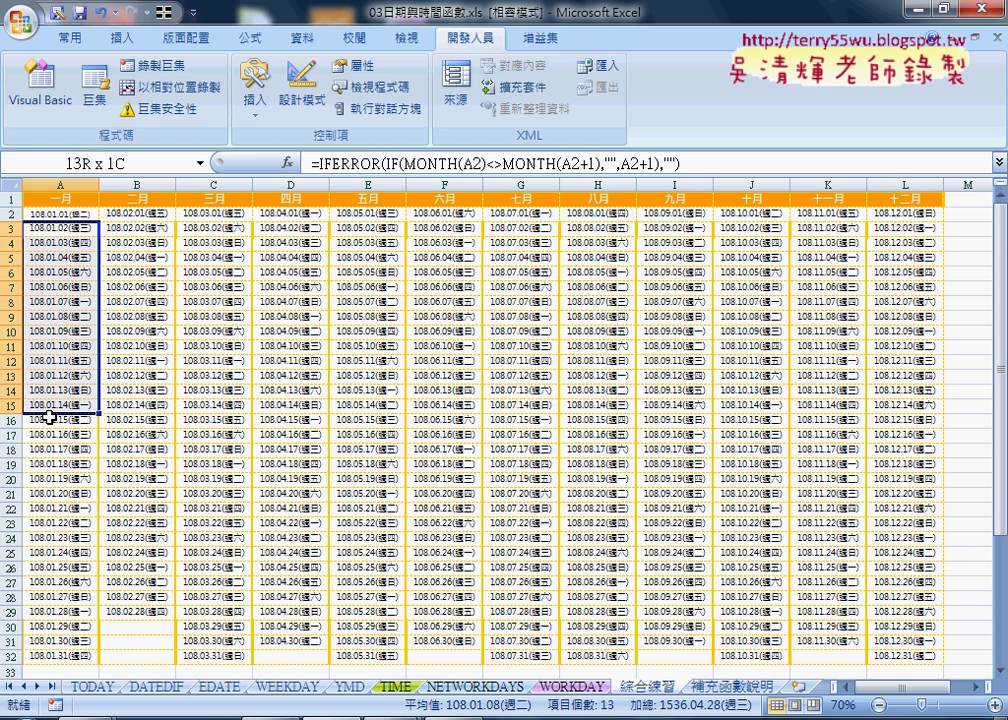
click(62, 220)
click(62, 215)
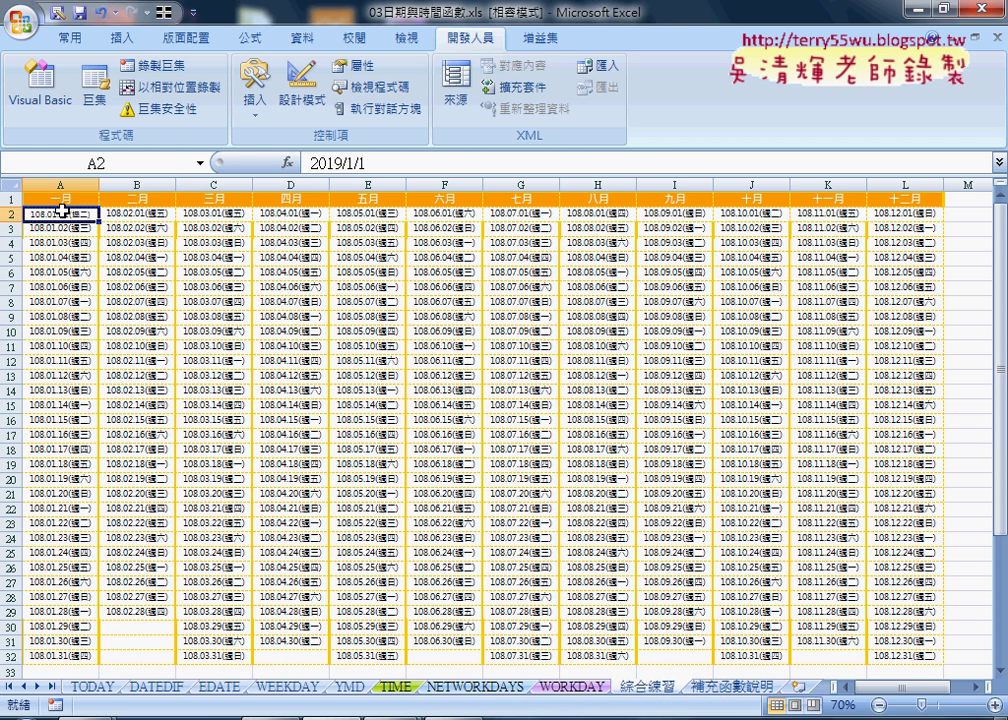
click(55, 242)
click(62, 230)
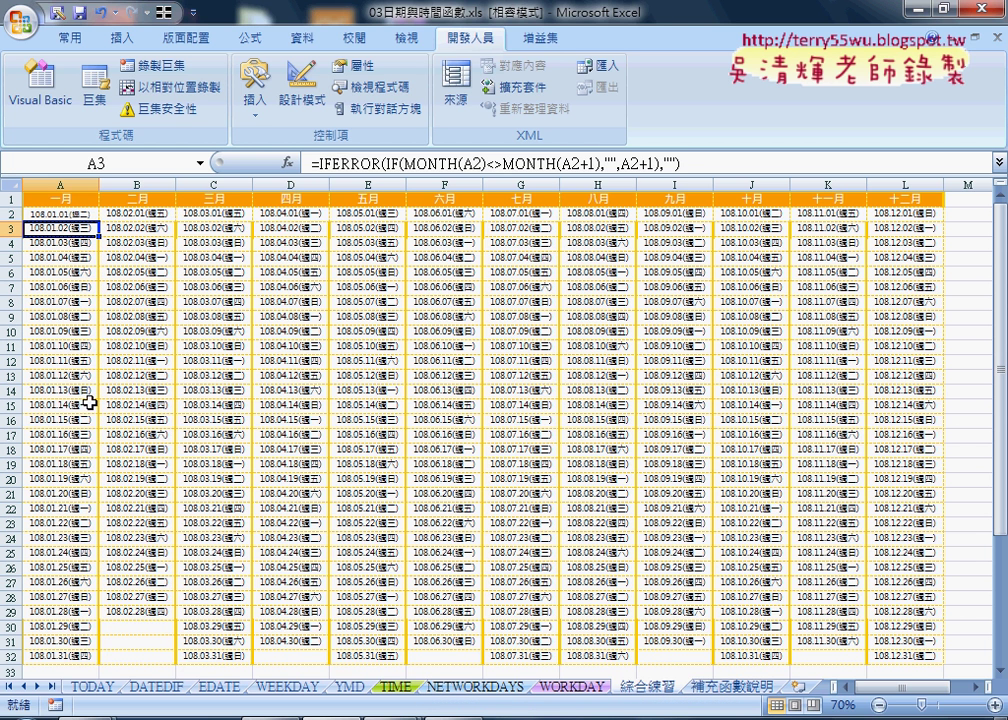
click(63, 213)
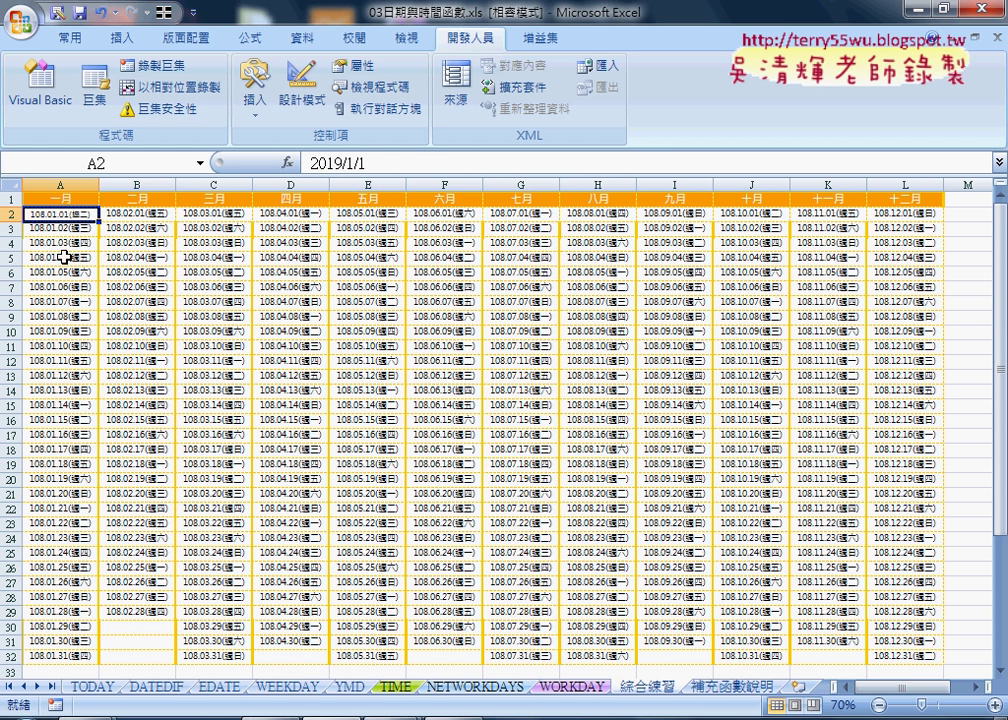
key(Down)
key(Down)
key(Down)
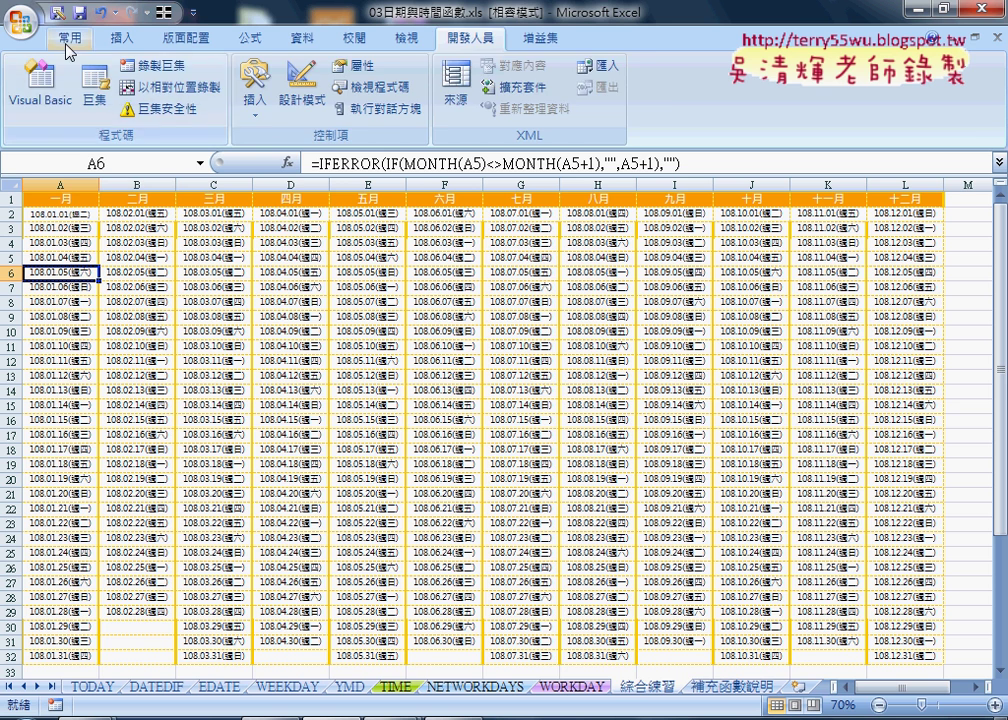
On the Home tab, try red font on A7, undo it, and open Conditional Formatting.
click(69, 38)
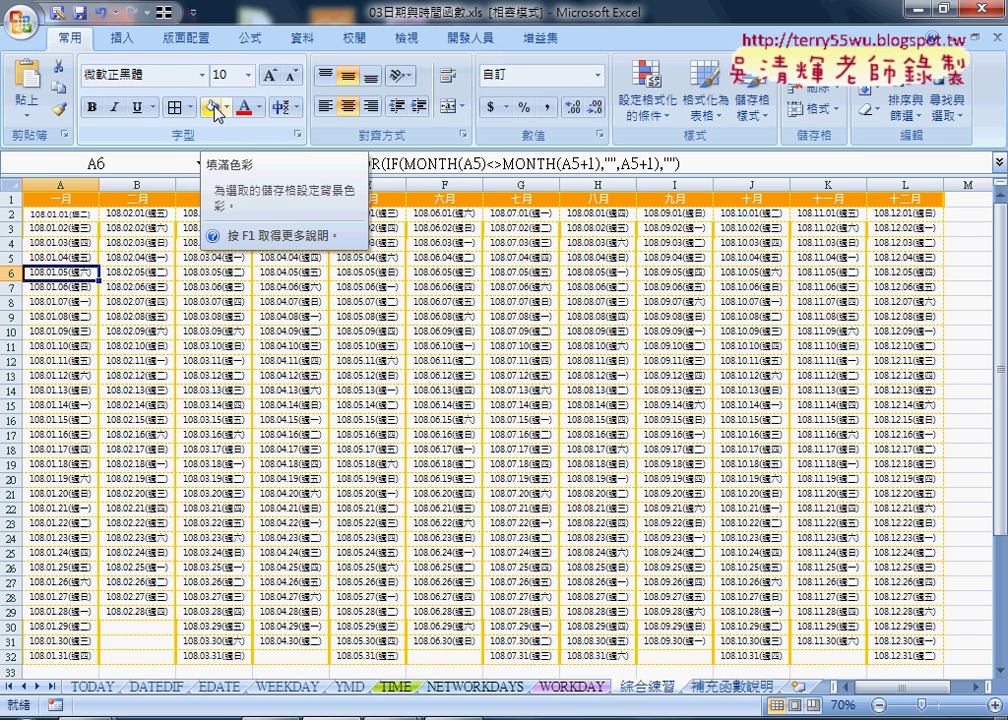
click(70, 287)
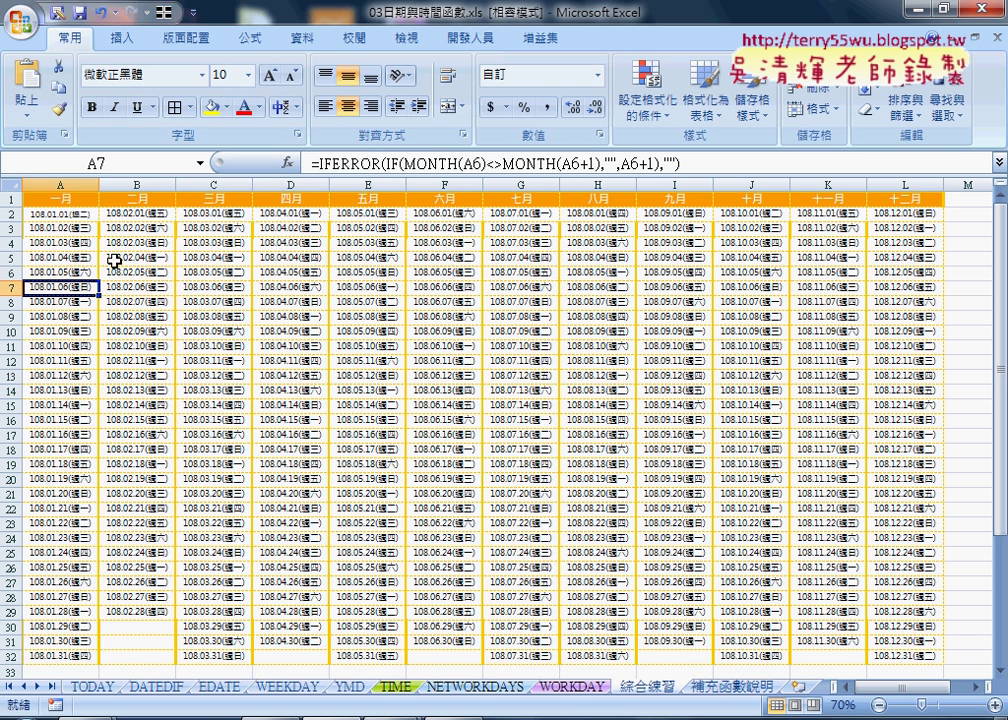
click(244, 112)
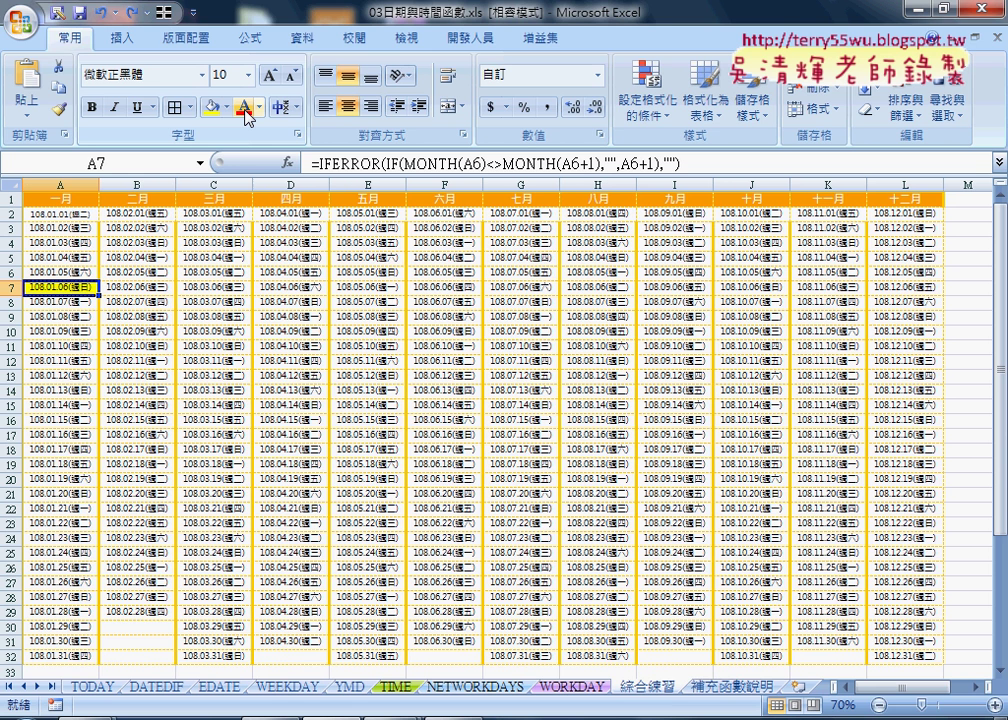
key(ctrl+z)
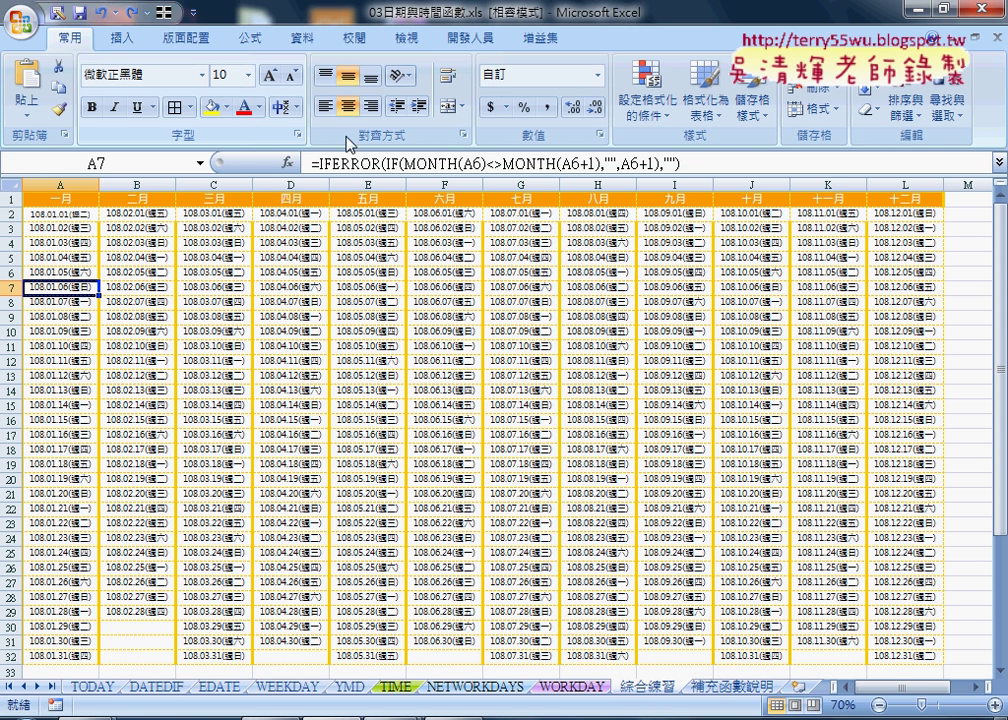
click(661, 112)
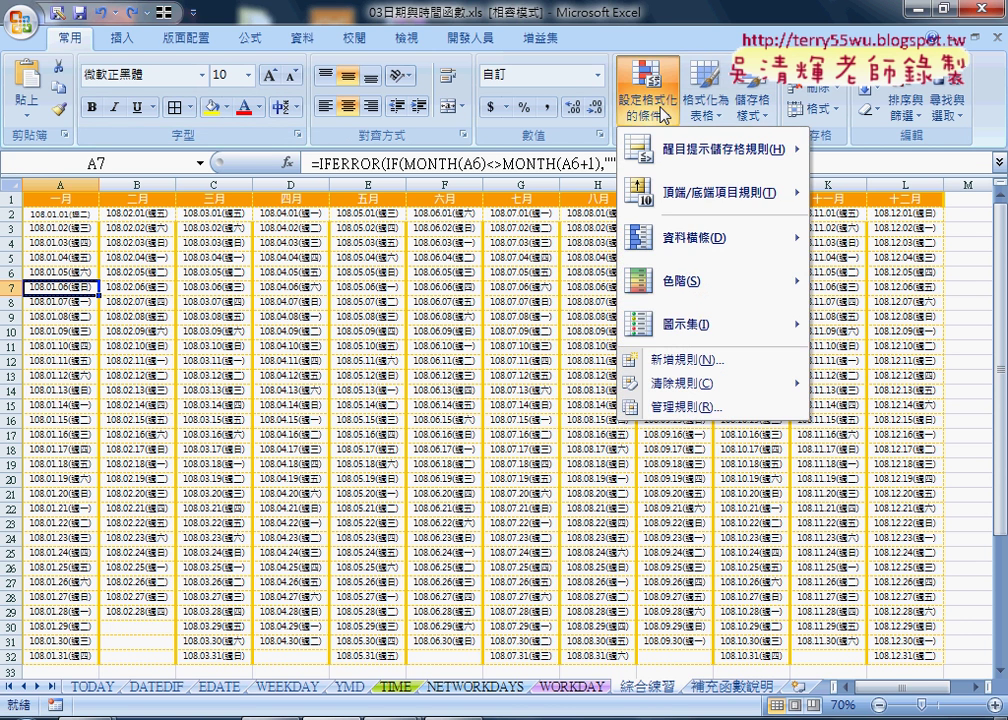
click(686, 362)
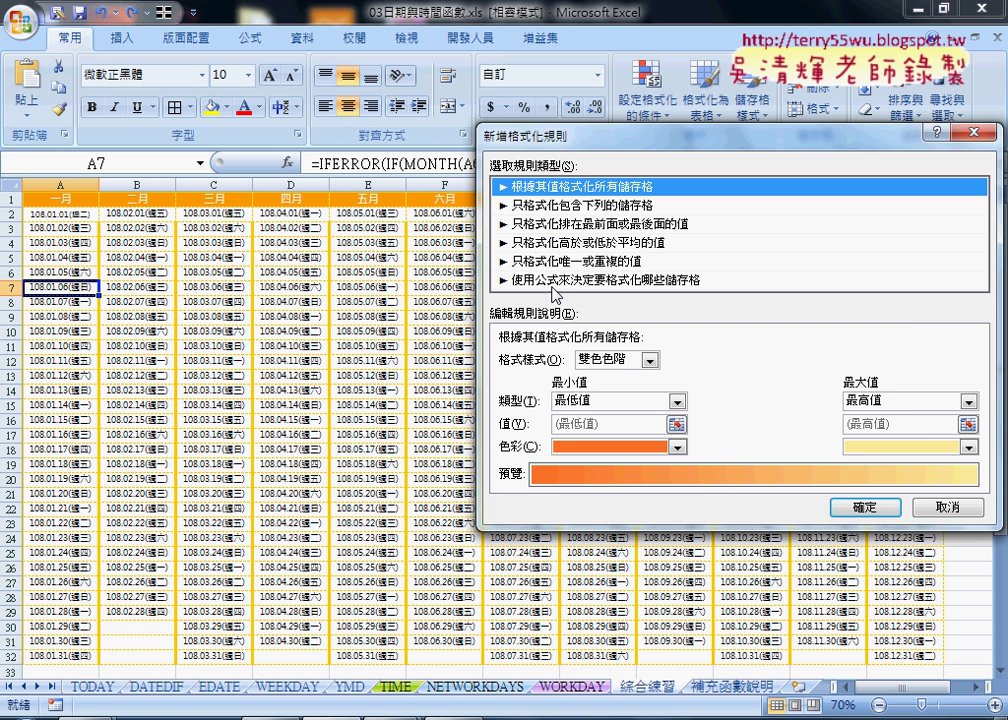
click(551, 281)
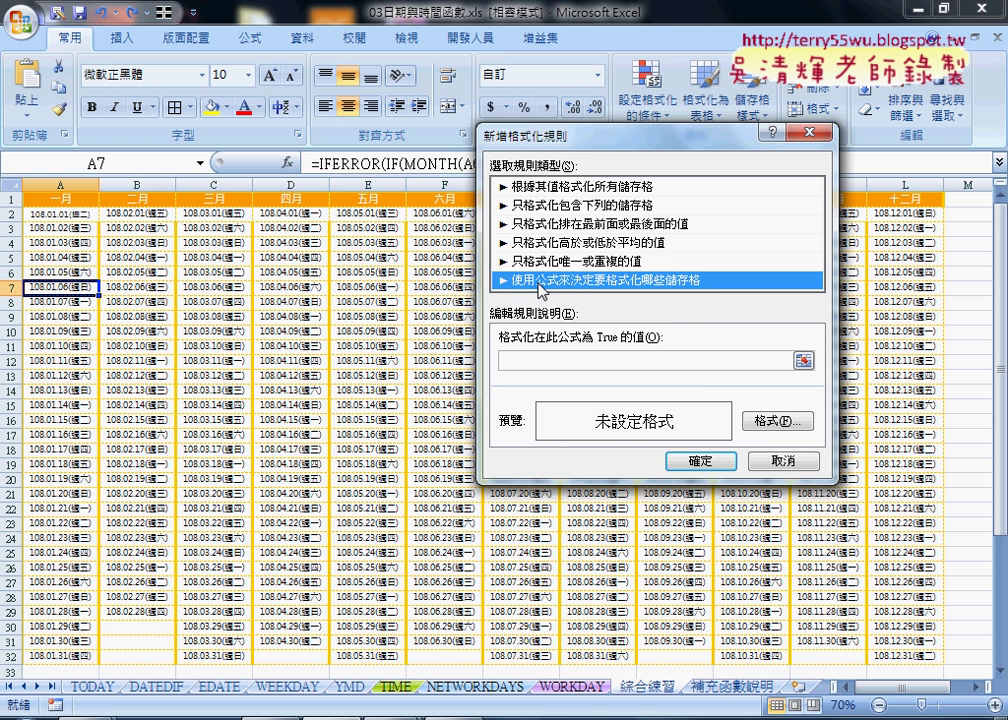
click(779, 463)
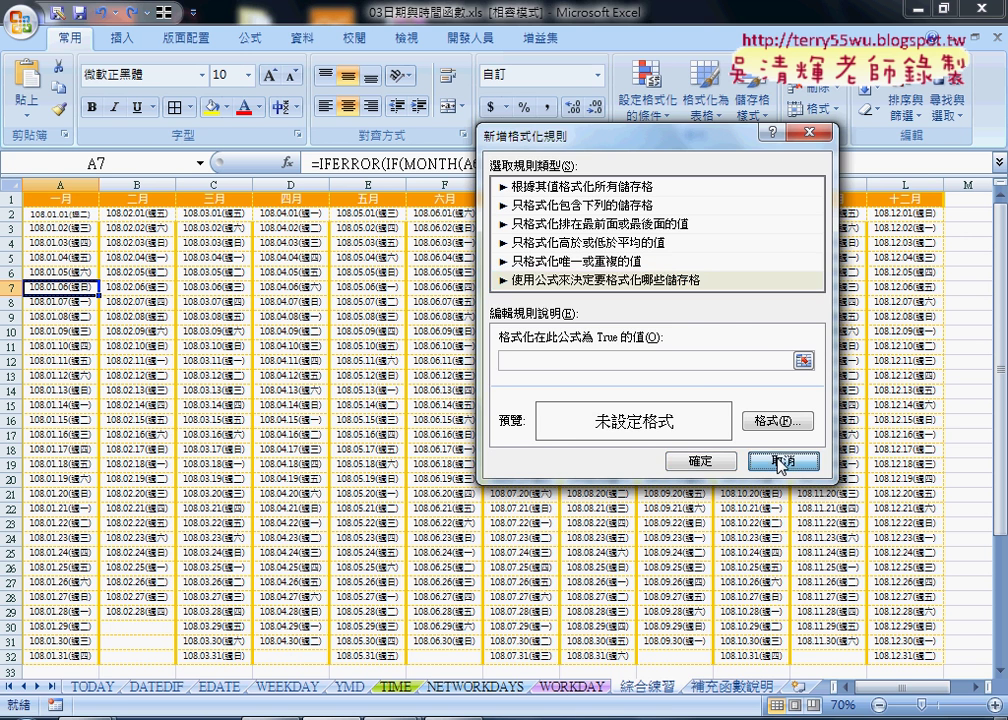
click(60, 215)
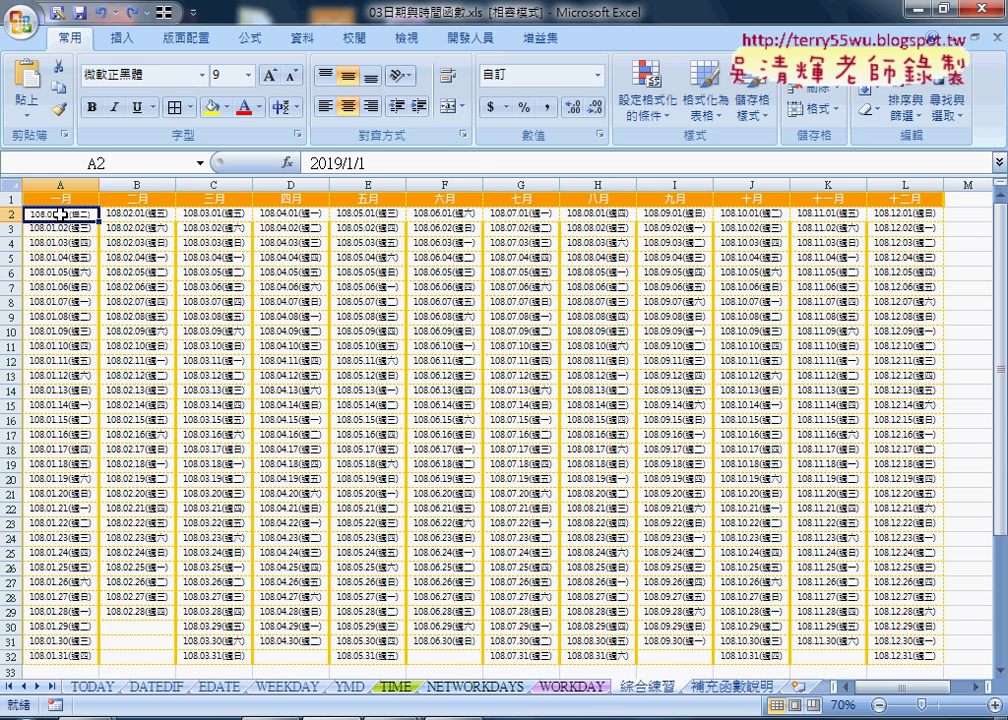
Extend the selection from A2 across and down to cover A2:L32.
key(ctrl+shift+Right)
key(ctrl+shift+Down)
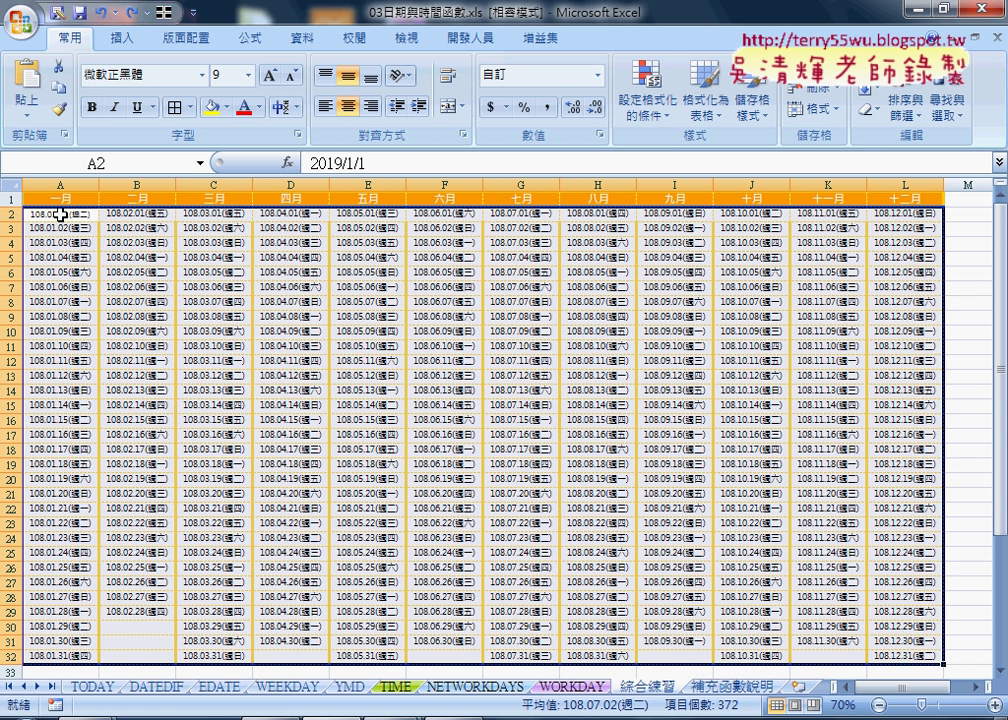
Create a New Rule using the formula =weekday(A2)=7 to match Saturdays.
click(645, 95)
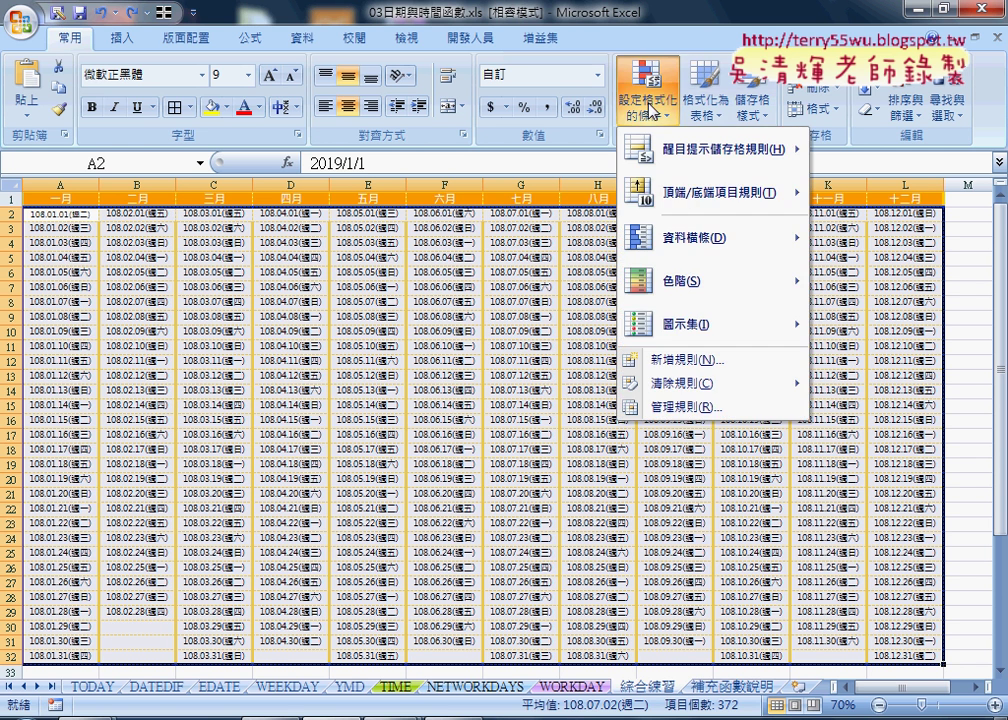
click(695, 359)
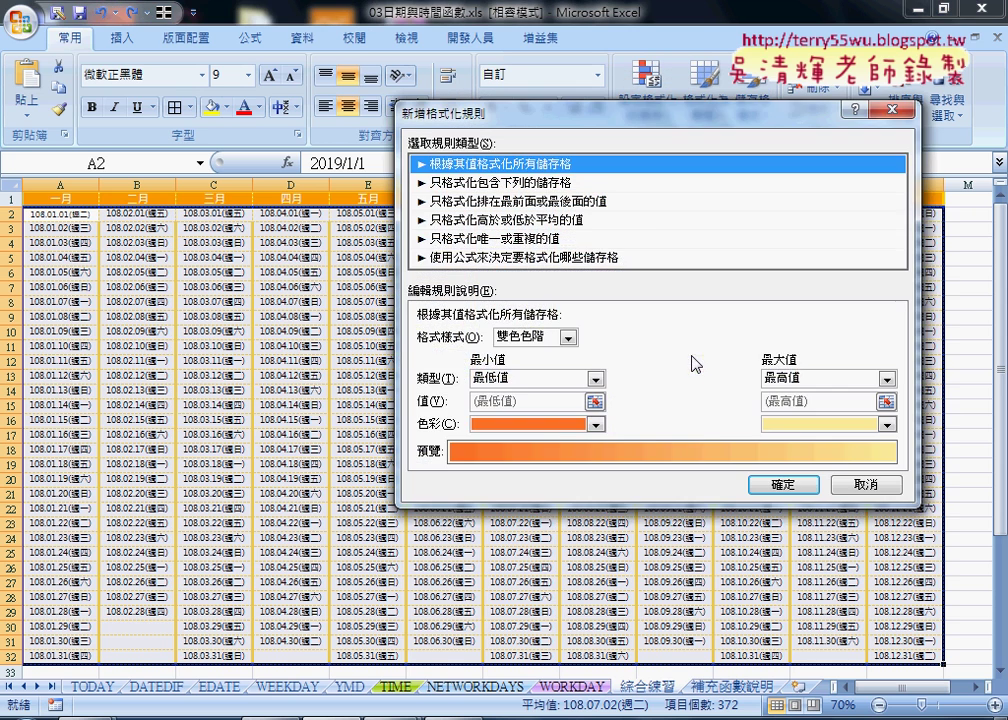
click(492, 258)
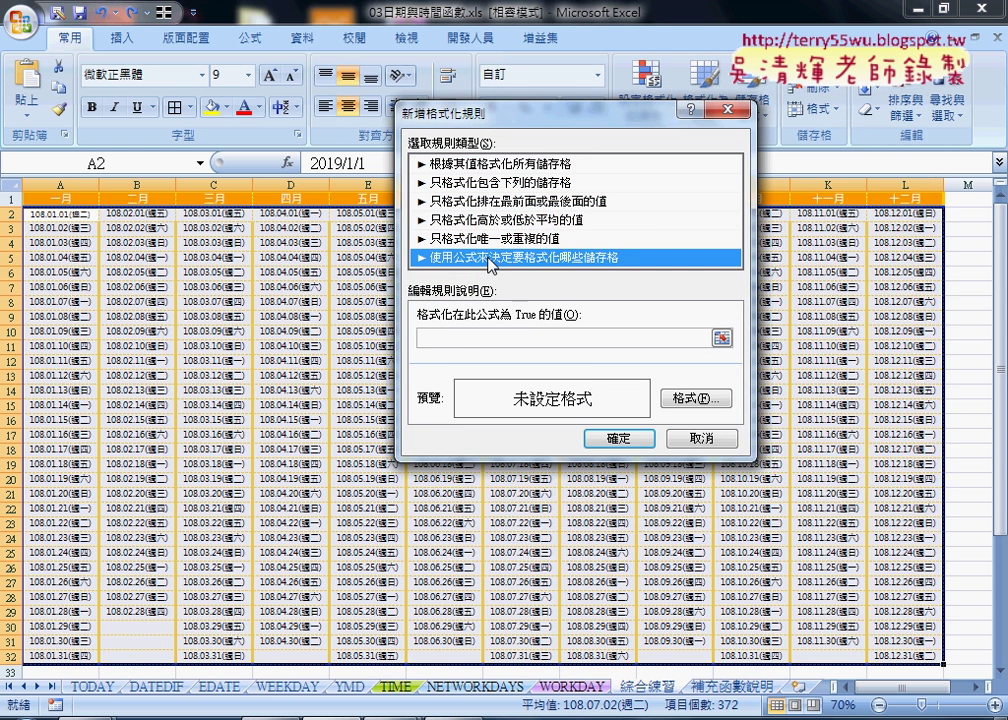
click(451, 337)
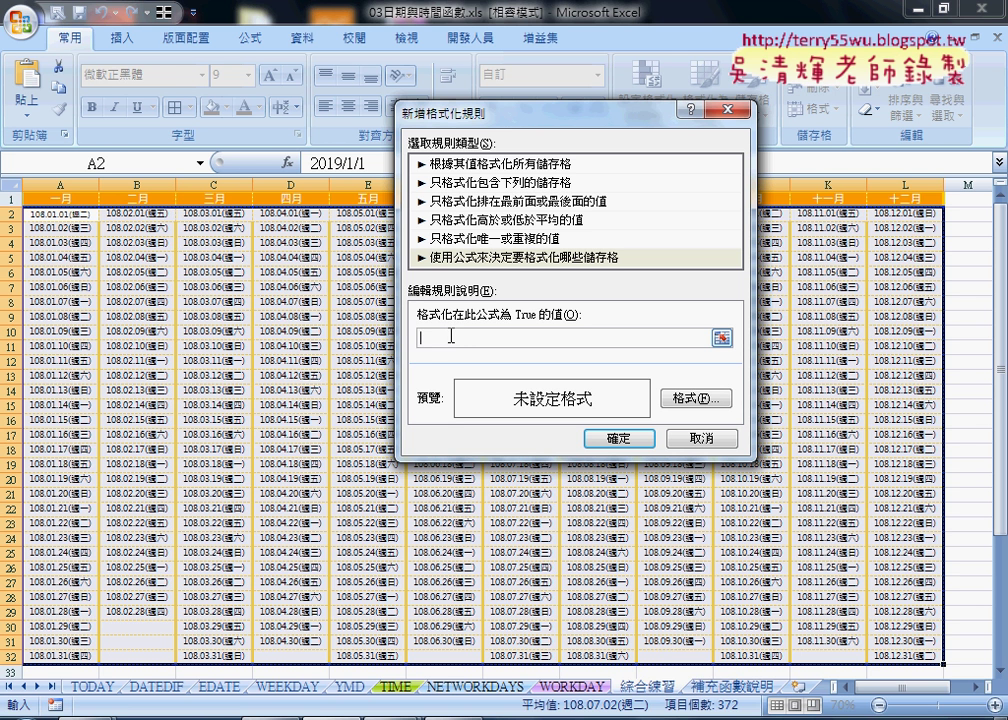
text(=)
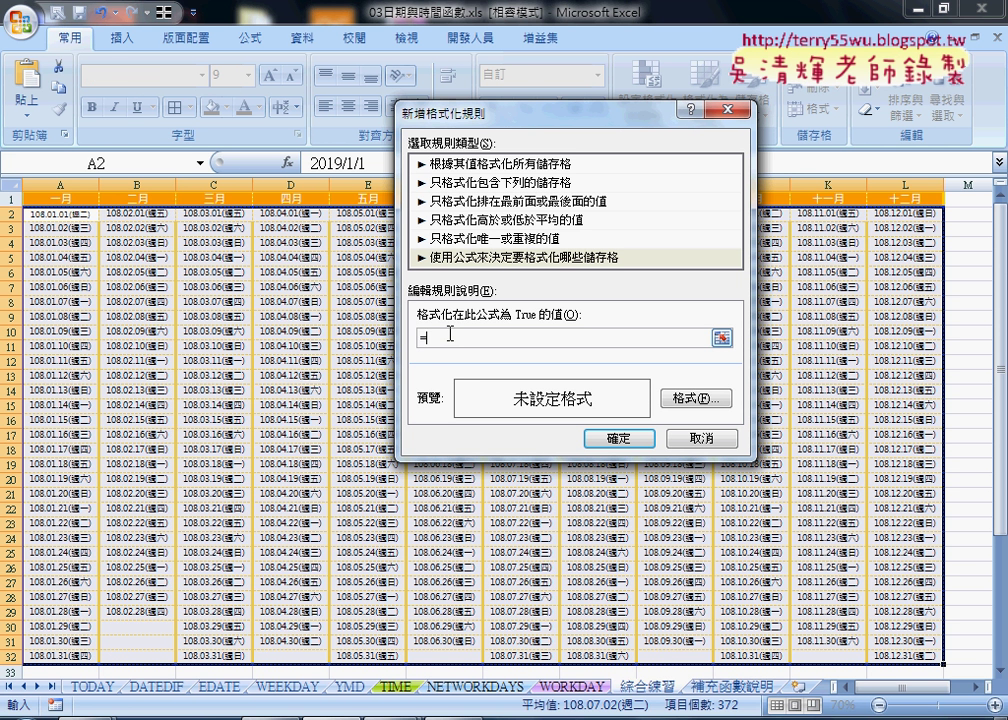
text(w)
text(ee)
text(kda)
text(y)
text(()
text(A2)=7)
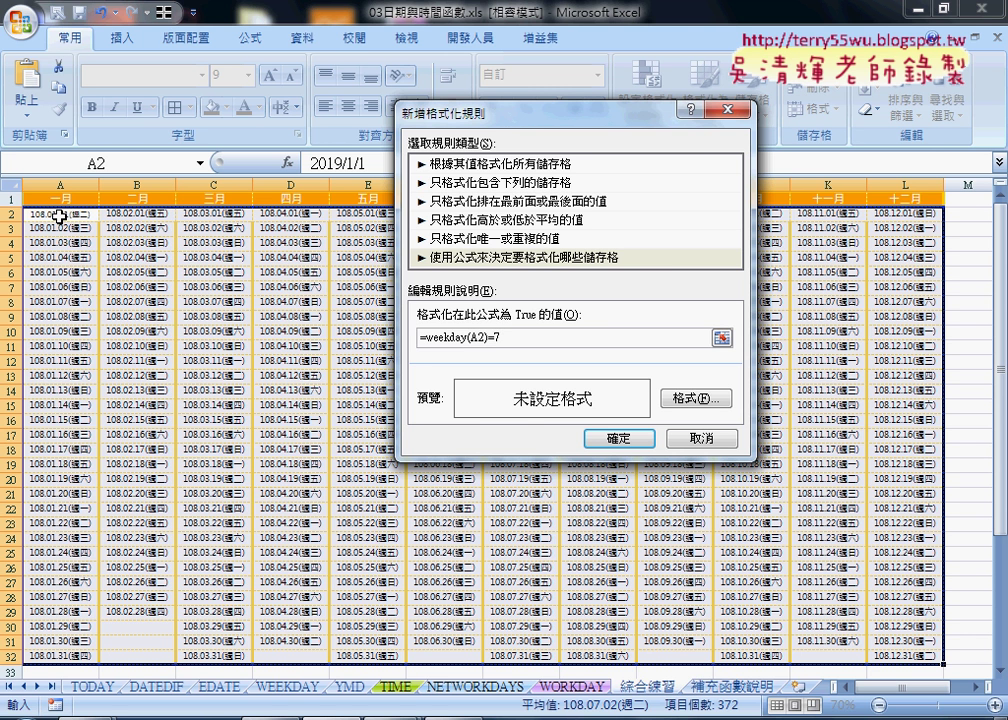
click(700, 397)
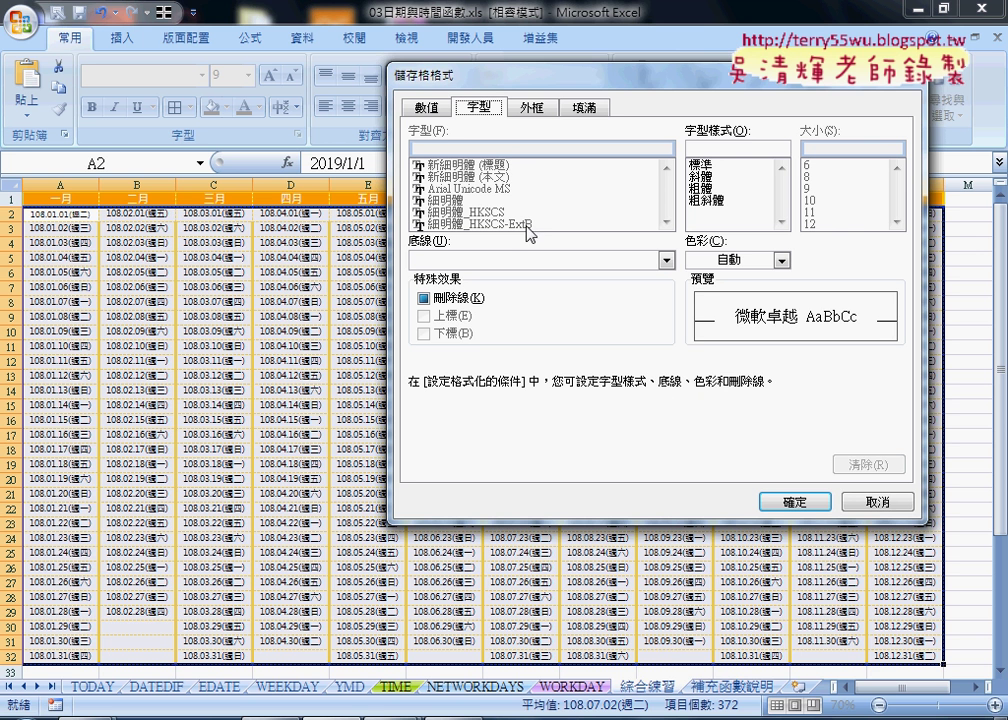
Format the Saturday rule with dark green text on a light green fill.
click(757, 262)
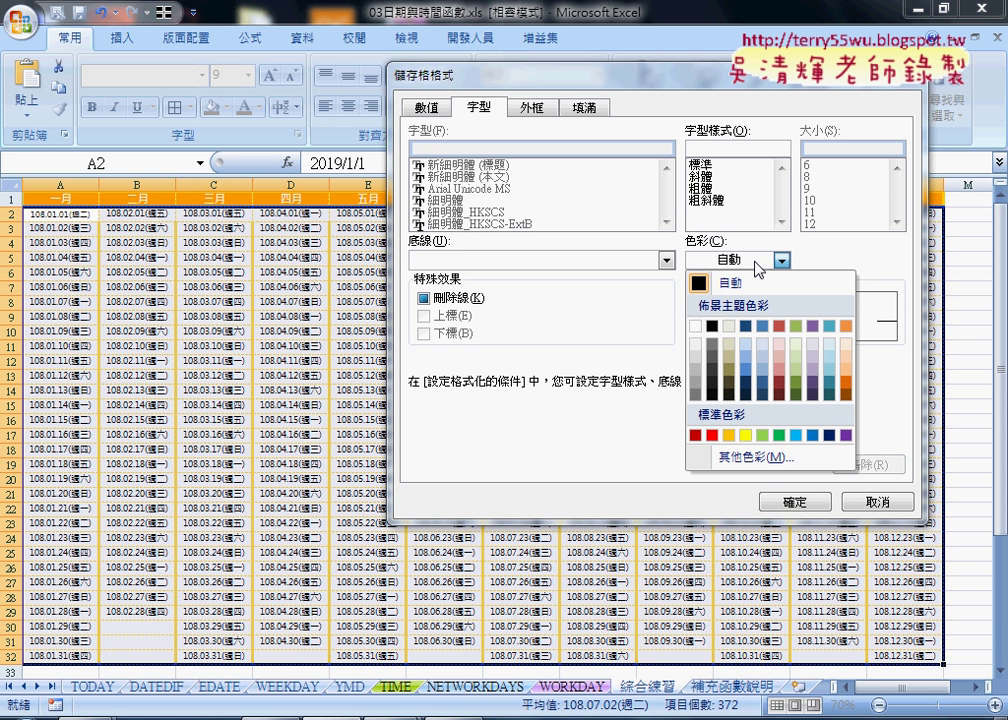
click(795, 394)
click(585, 108)
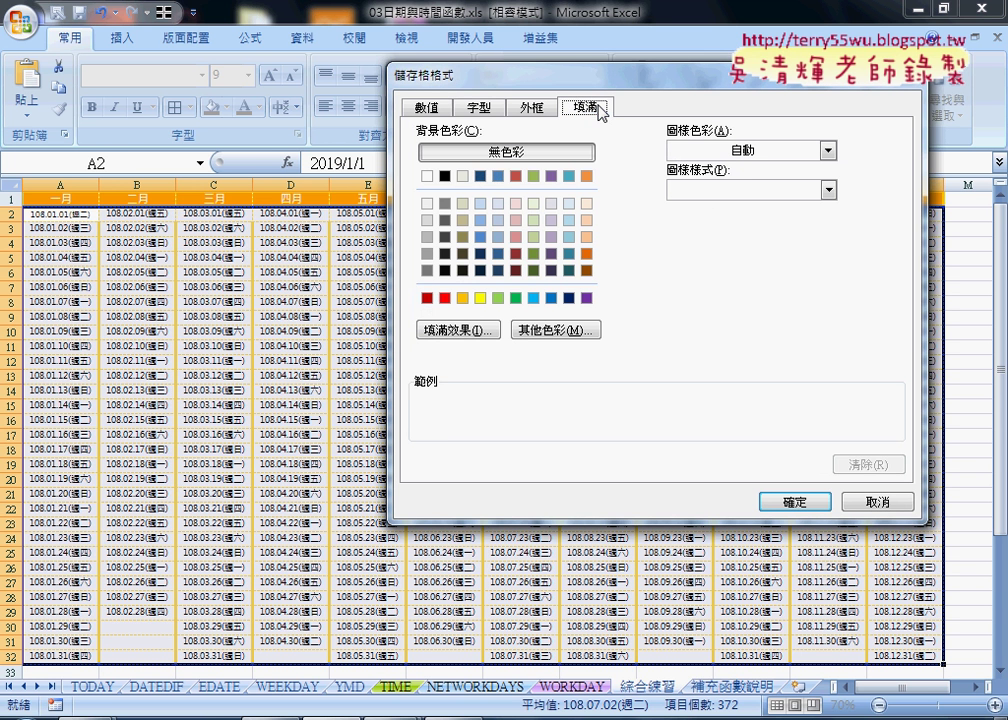
click(534, 205)
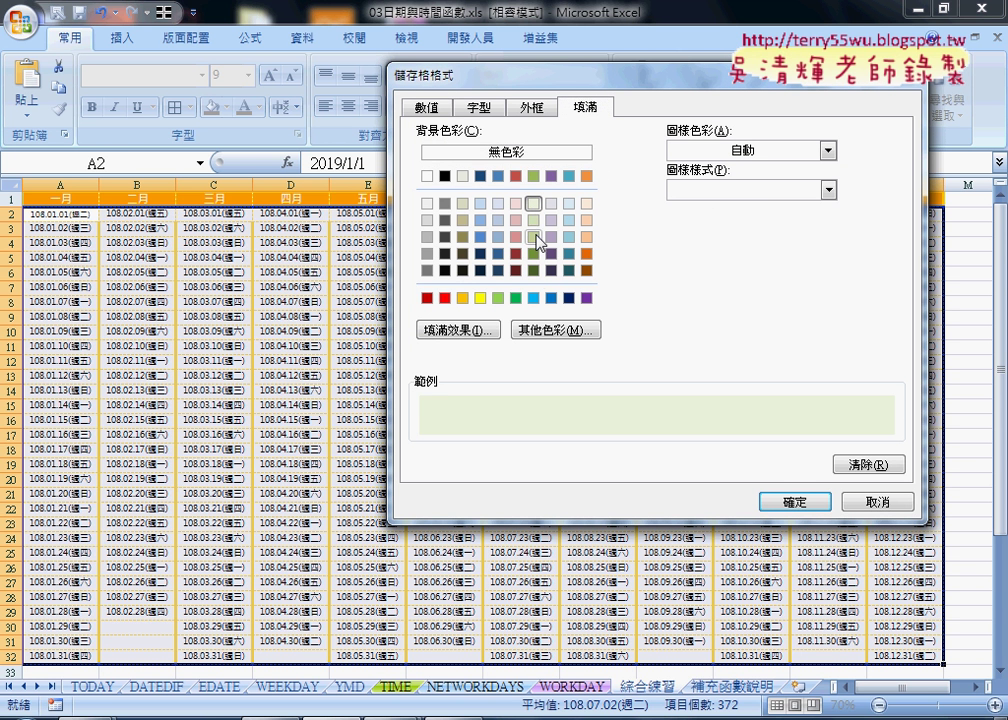
click(478, 107)
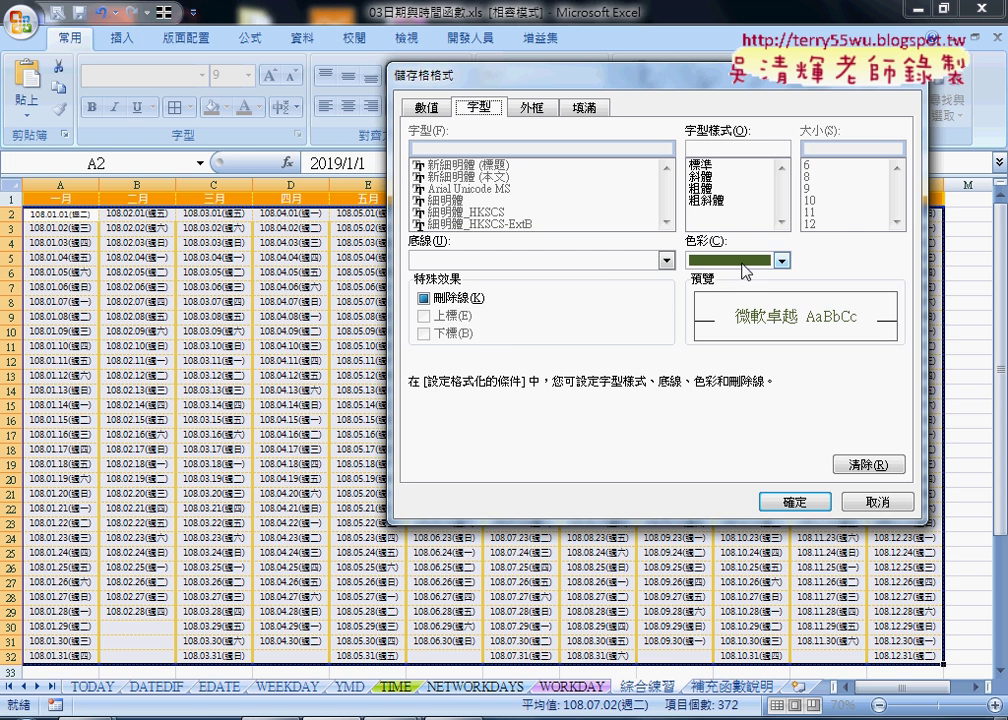
click(586, 107)
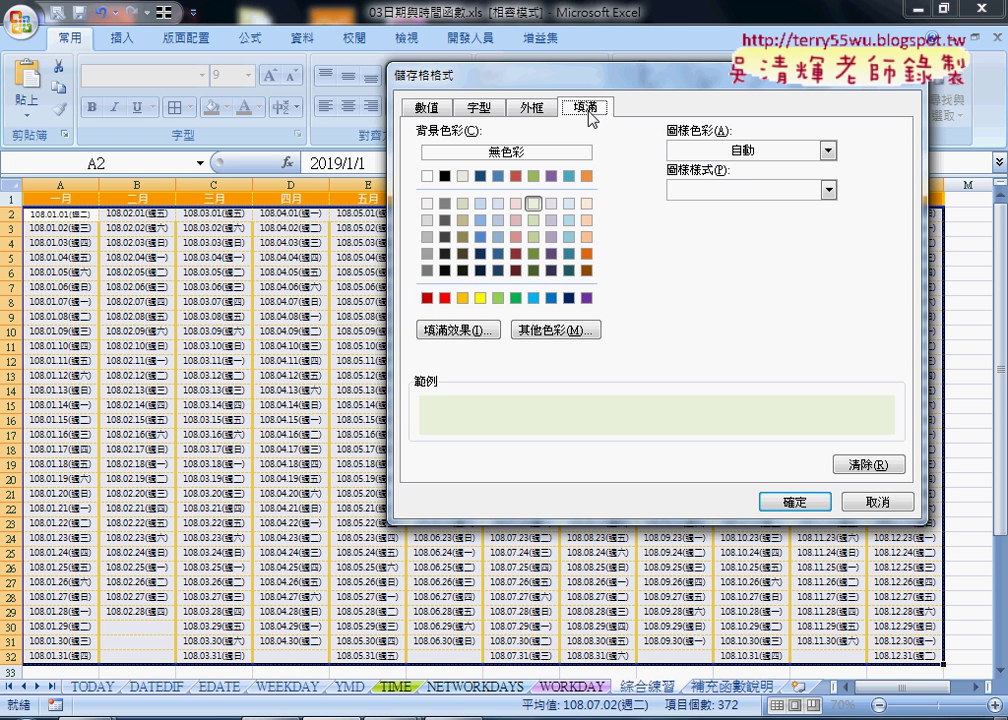
click(538, 204)
click(797, 500)
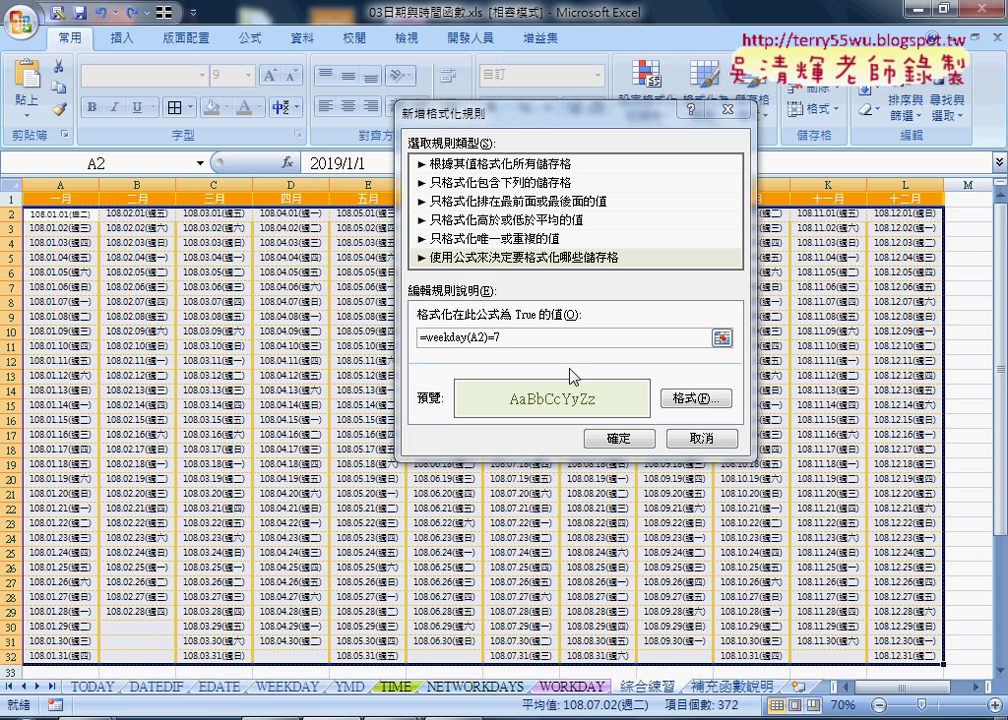
Try capitalising 'weekday' in the rule formula, then undo the change.
drag(502, 338, 427, 340)
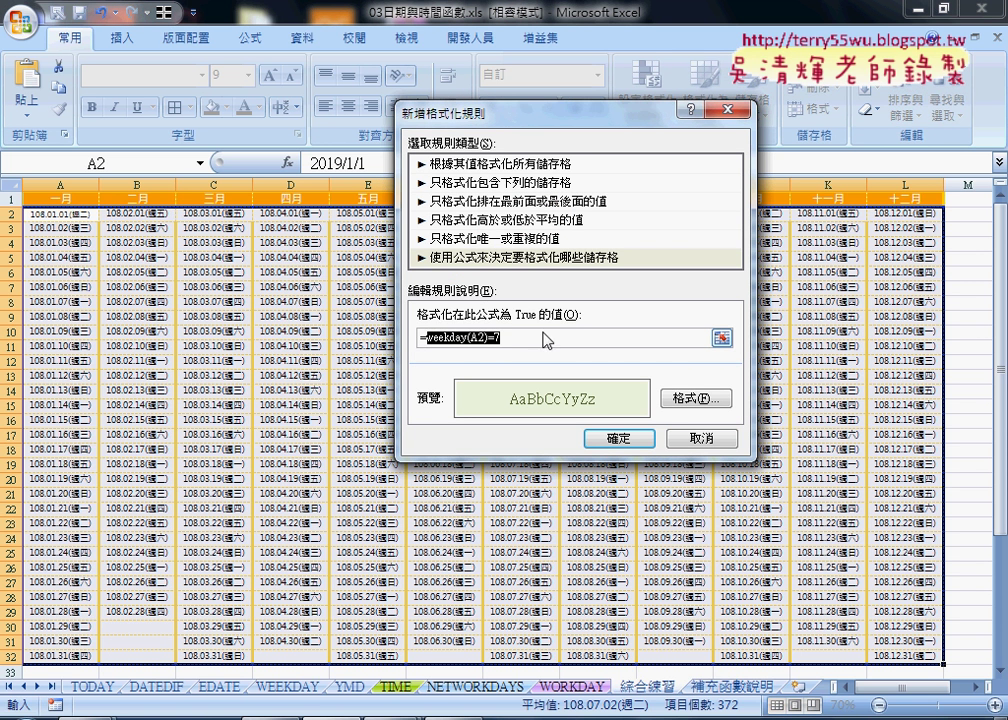
click(454, 343)
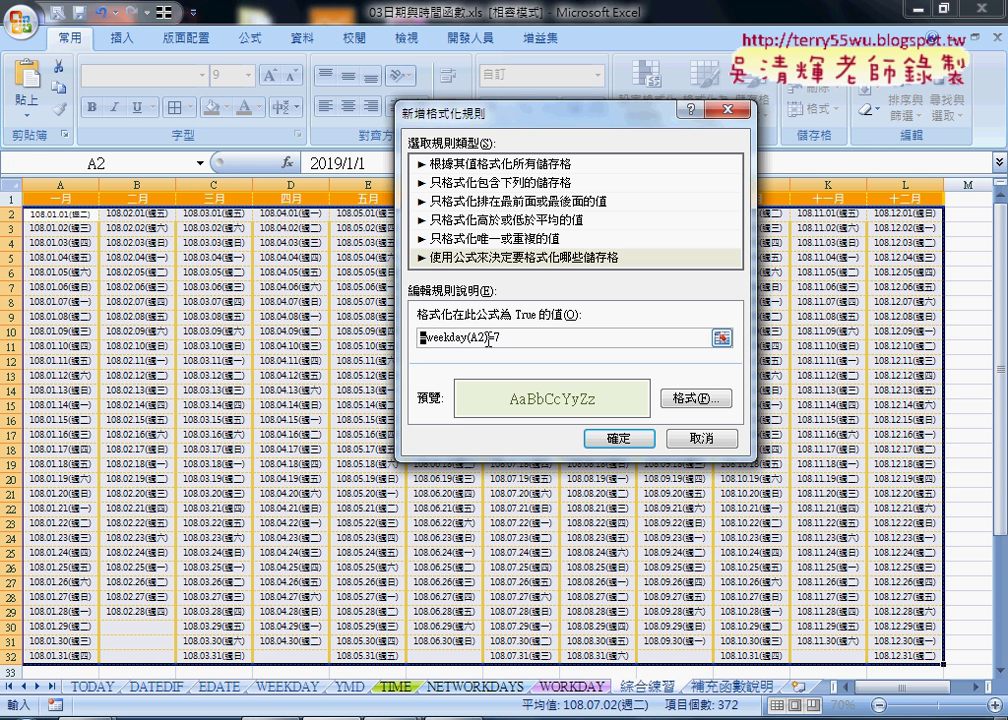
drag(484, 338, 498, 338)
click(420, 338)
drag(424, 338, 432, 338)
text(W)
drag(500, 338, 427, 340)
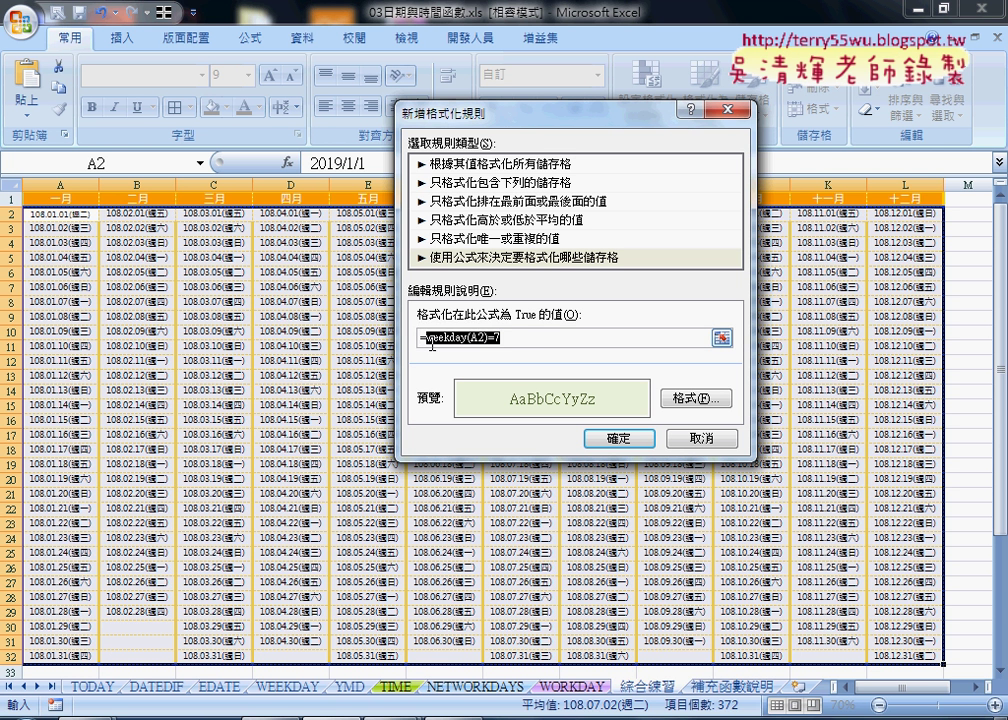
key(ctrl+z)
Copy the =weekday(A2)=7 formula and apply the Saturday rule.
right_click(476, 343)
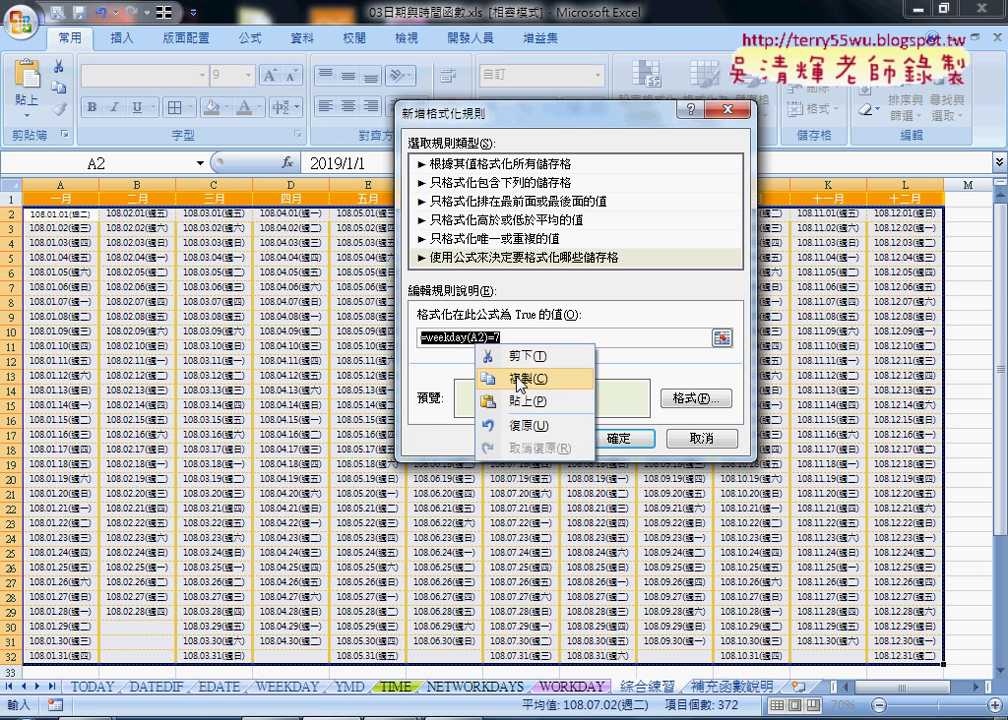
click(518, 380)
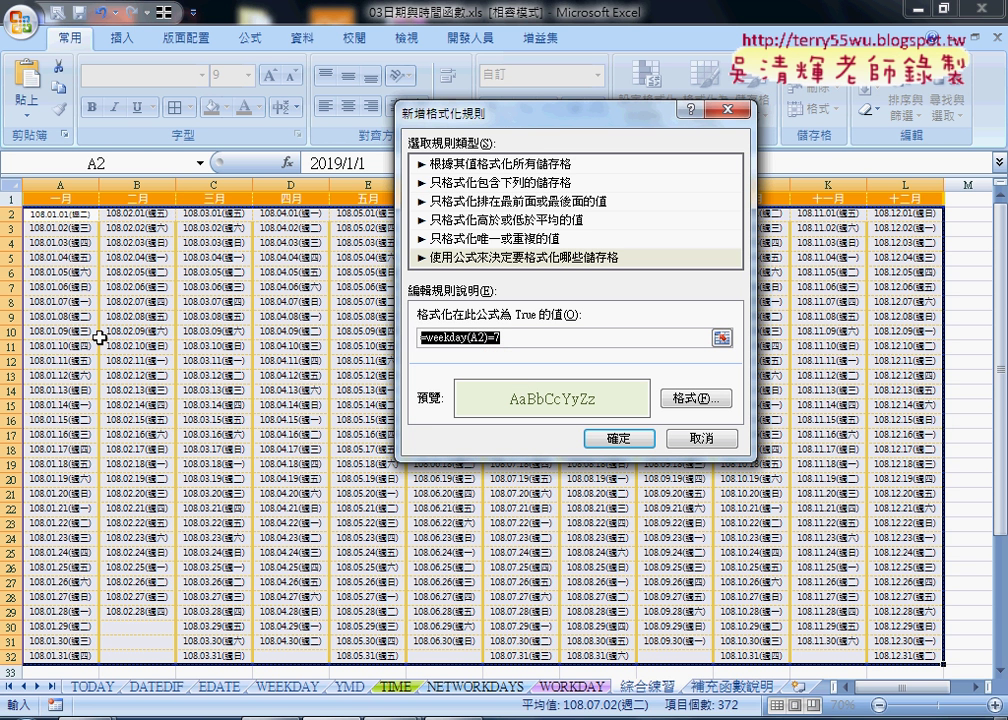
click(619, 439)
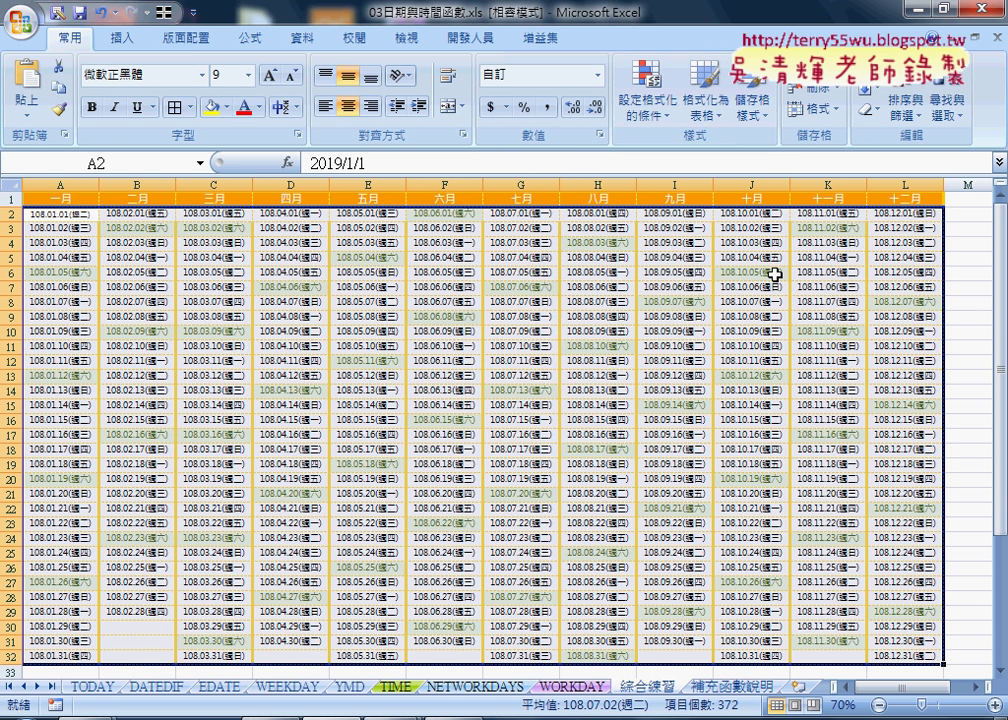
Start a new formula rule, pasting the Saturday formula and changing it to =weekday(A2)=1.
click(648, 105)
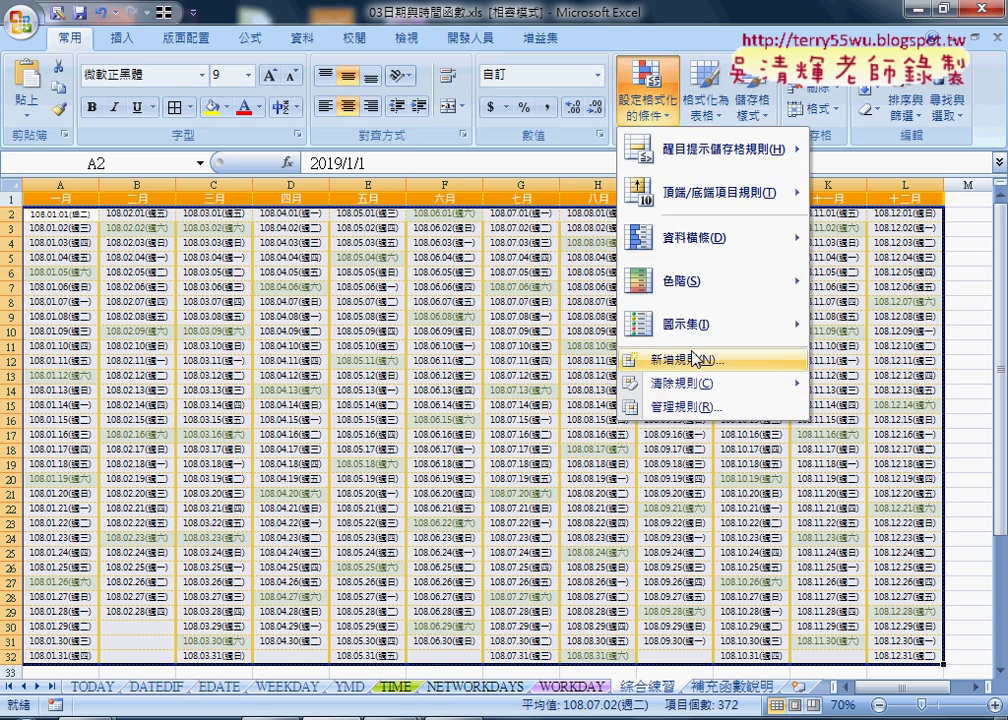
click(697, 369)
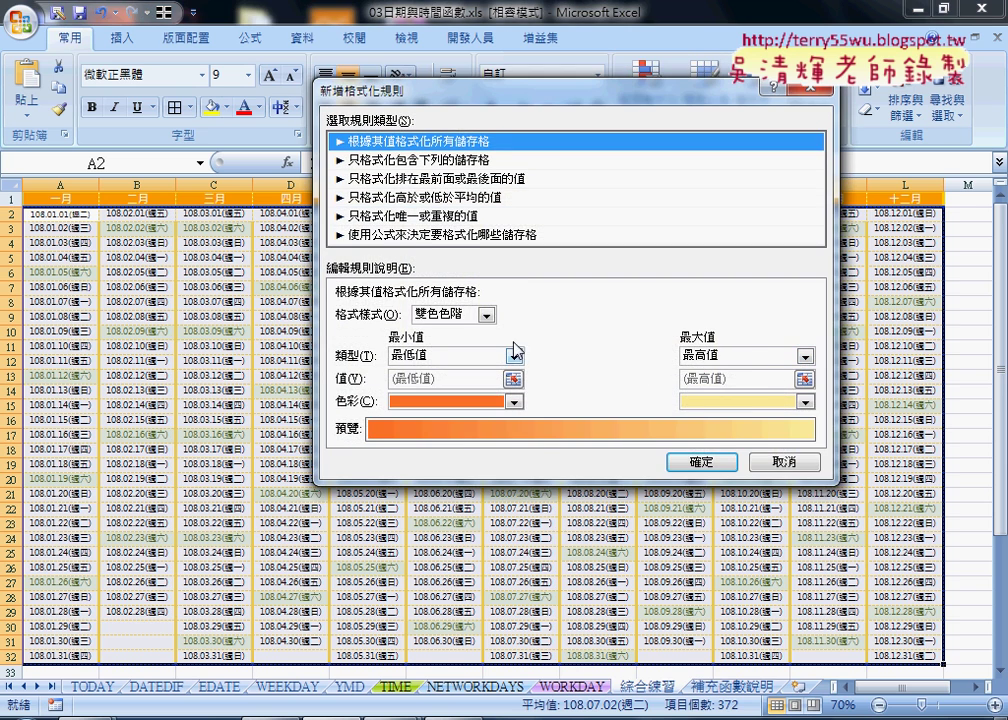
click(440, 236)
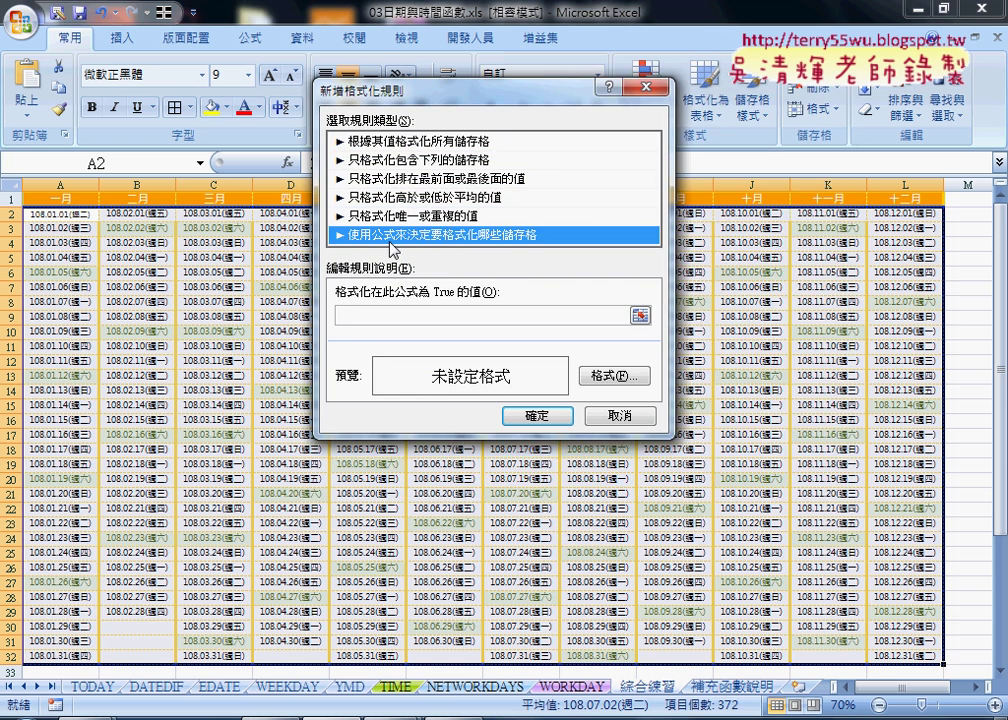
right_click(423, 316)
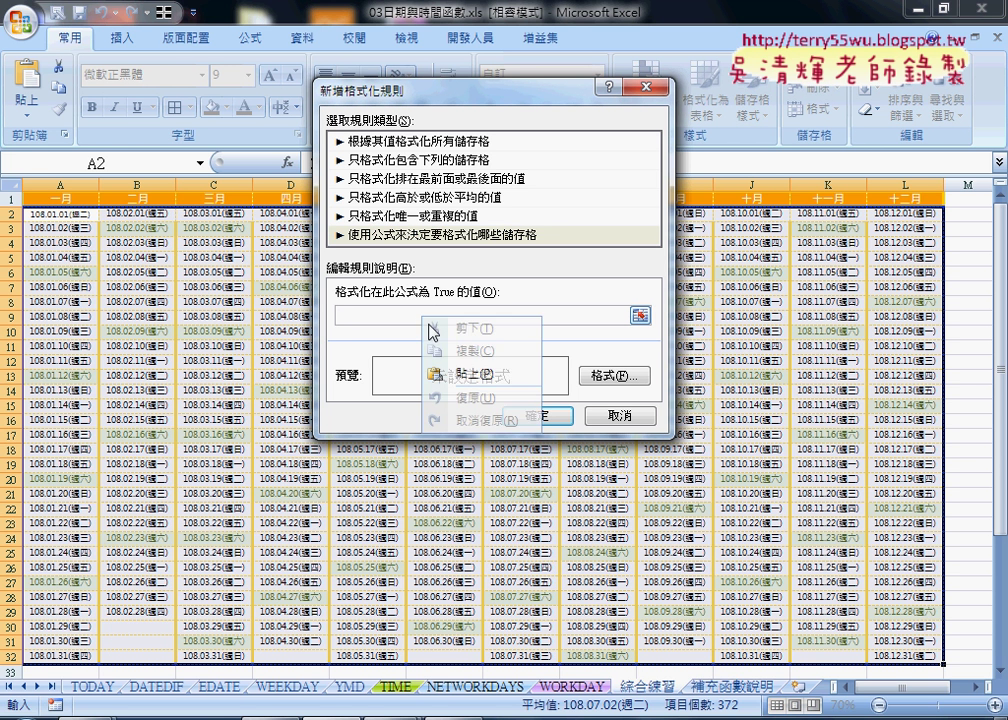
click(462, 374)
double_click(432, 316)
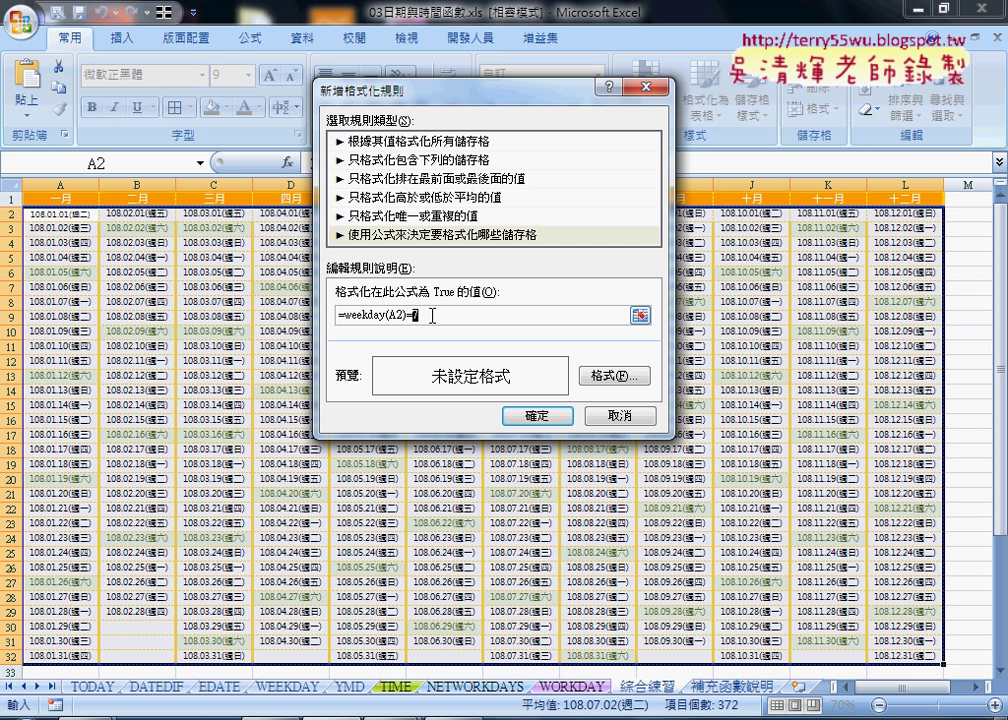
text(1)
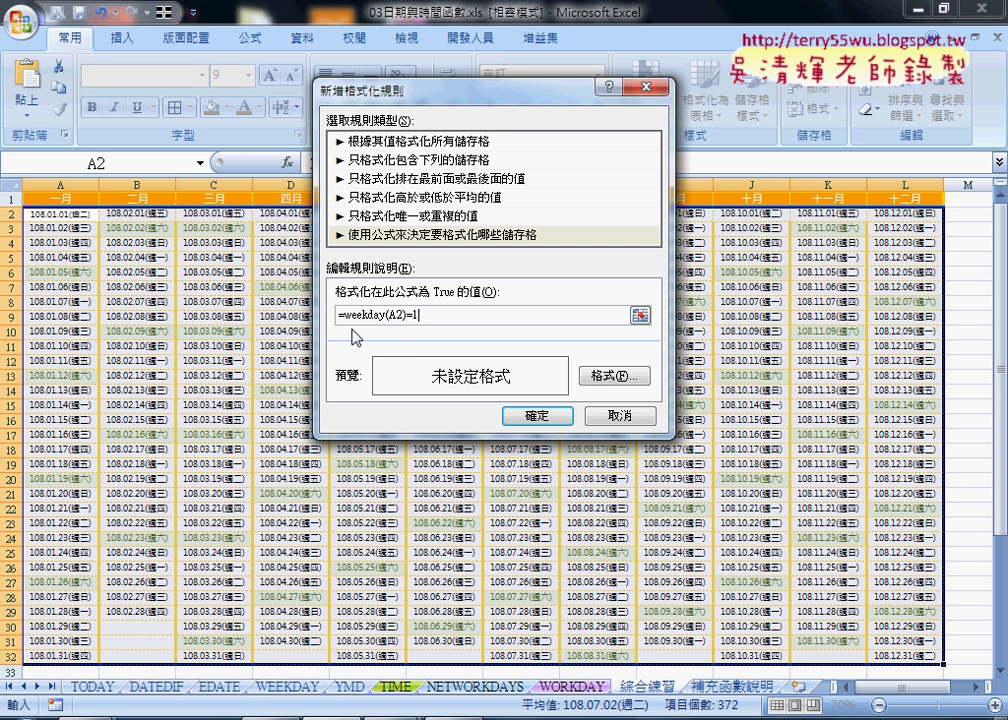
drag(341, 316, 420, 316)
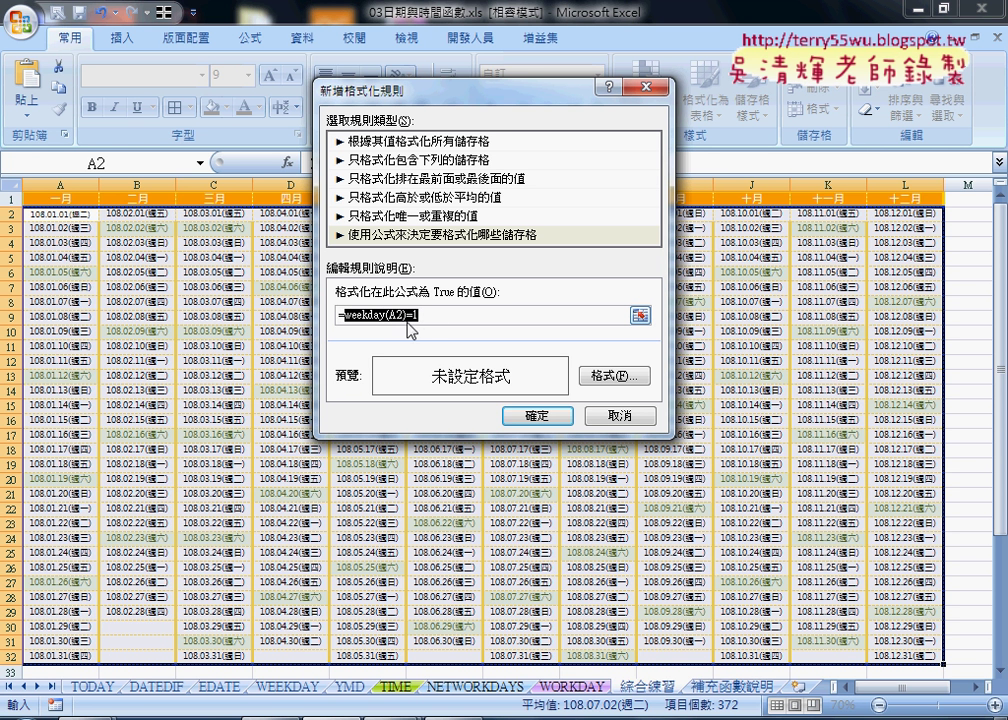
click(609, 381)
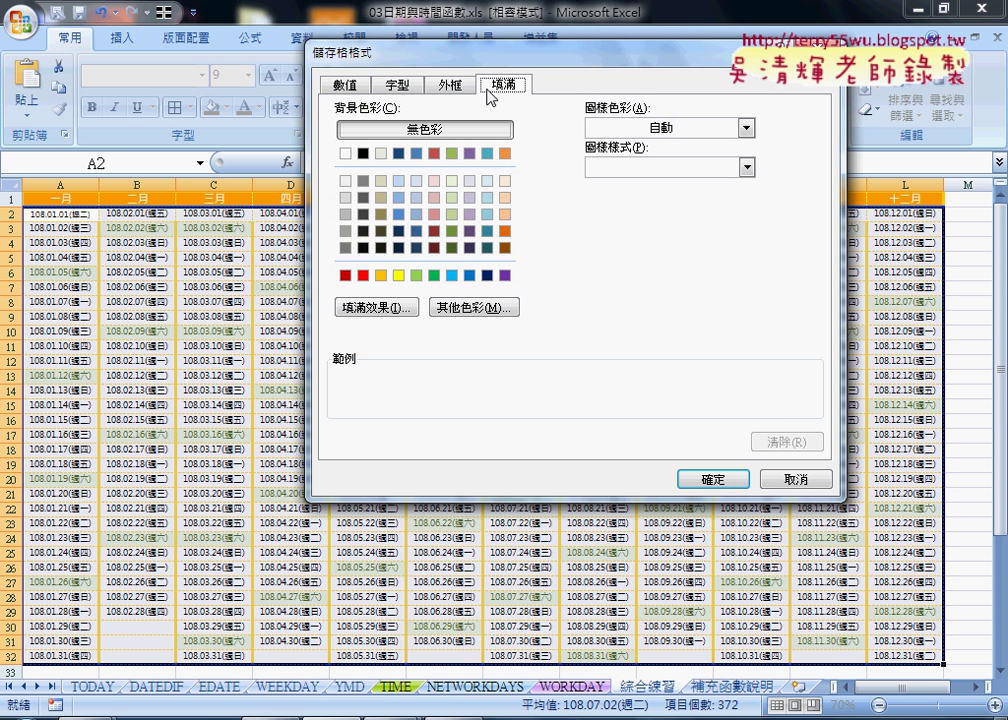
Give the Sunday rule a yellow fill with red text.
click(397, 276)
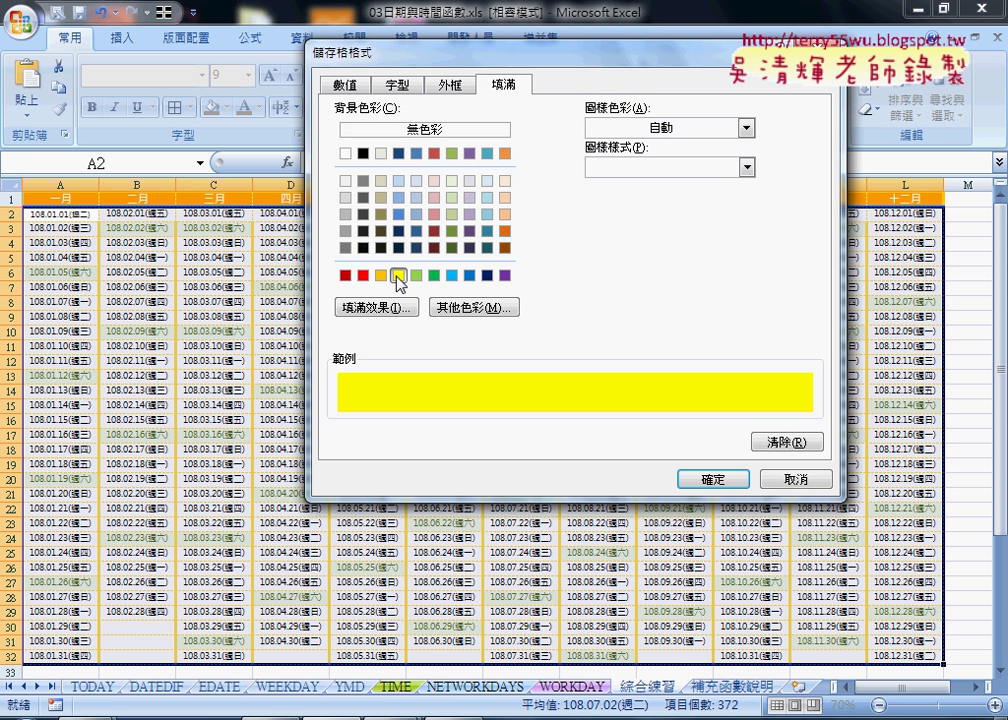
click(399, 83)
click(645, 238)
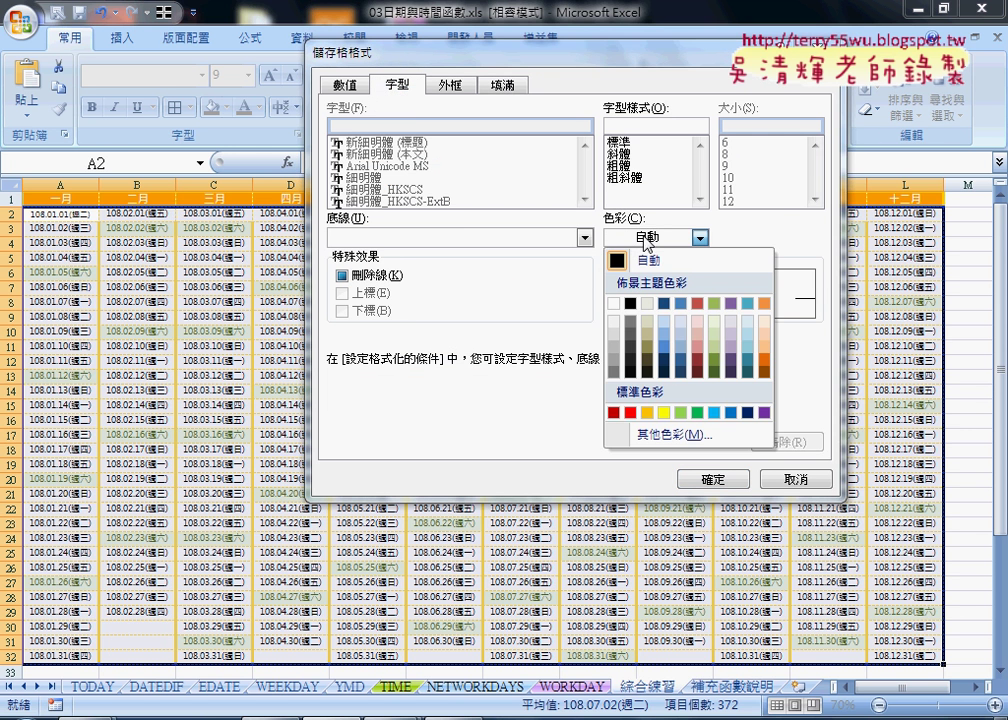
click(642, 412)
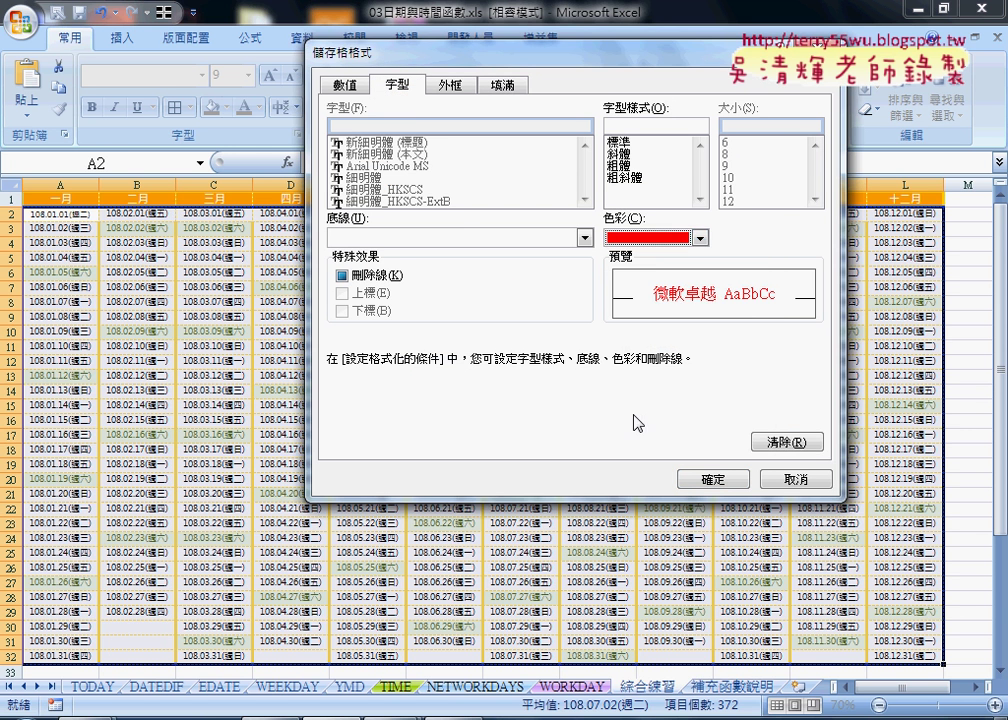
click(713, 479)
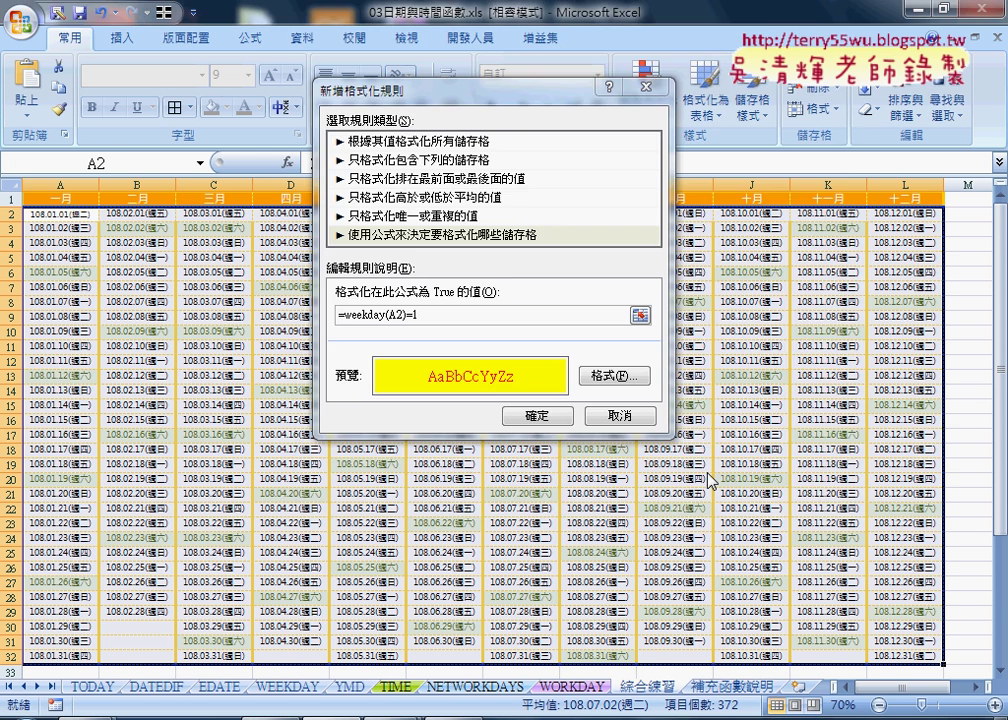
Apply the =weekday(A2)=1 rule so Sundays highlight across the calendar.
click(541, 419)
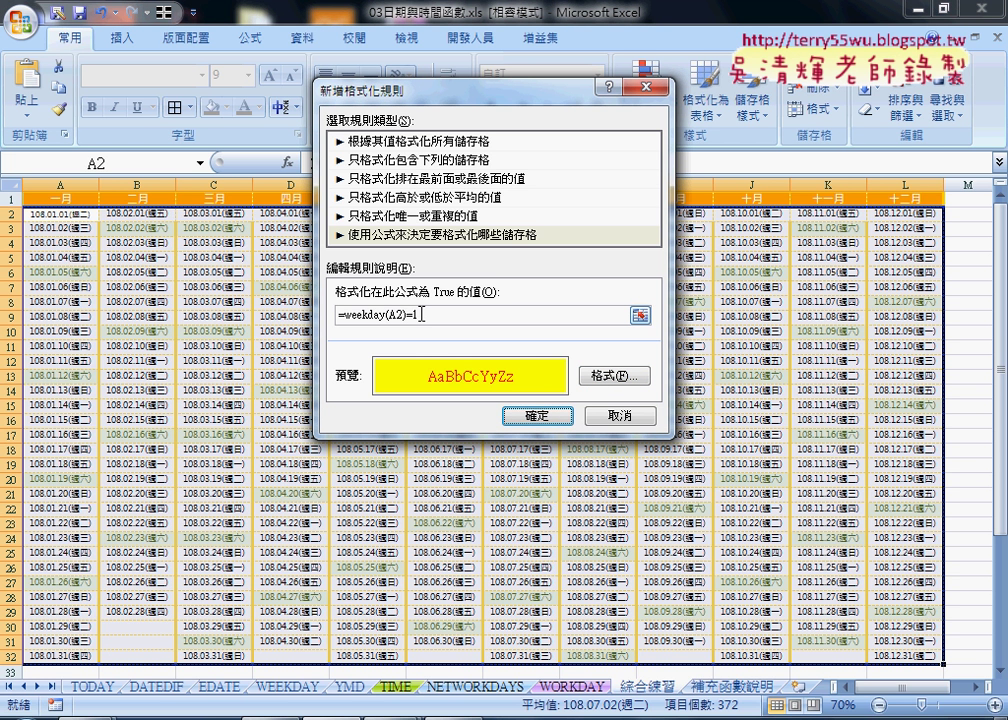
drag(418, 316, 347, 317)
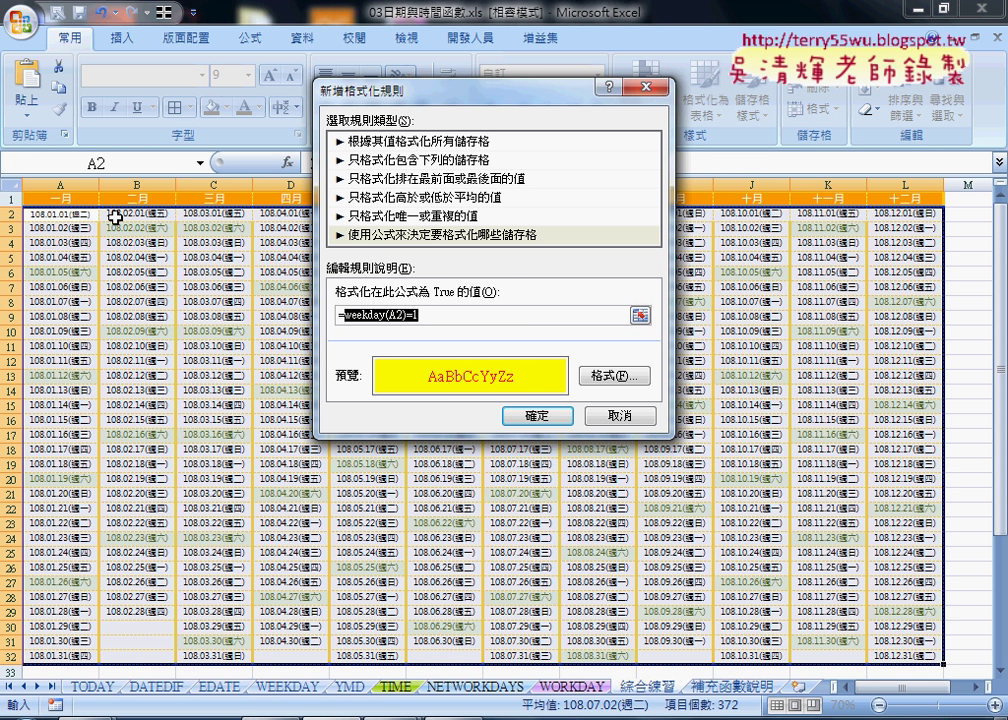
drag(413, 90, 457, 276)
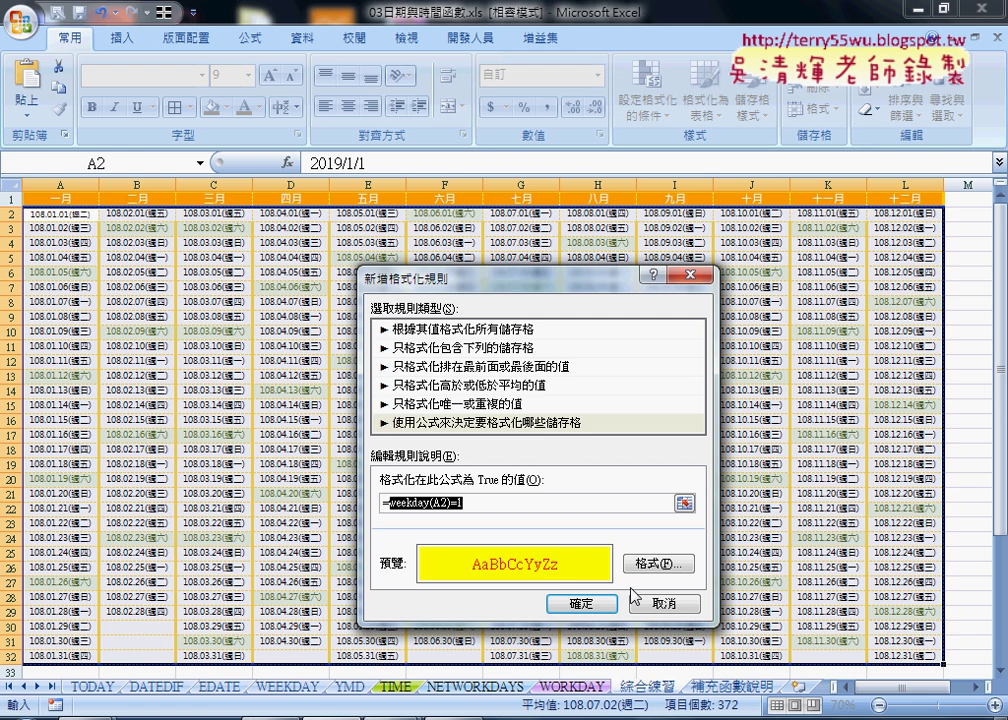
click(601, 605)
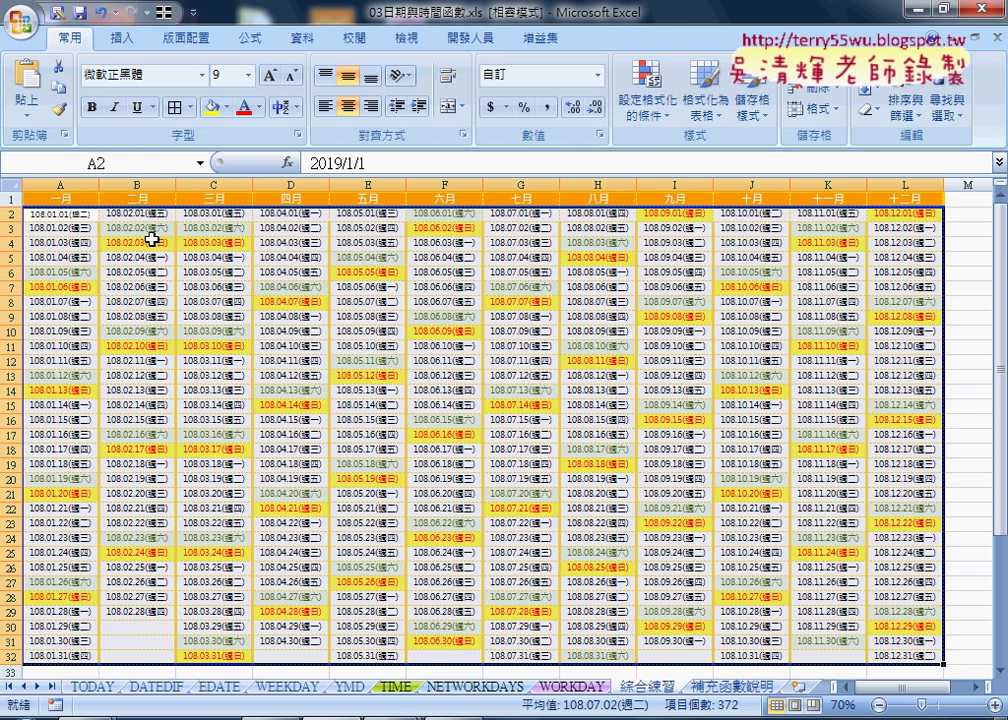
click(658, 117)
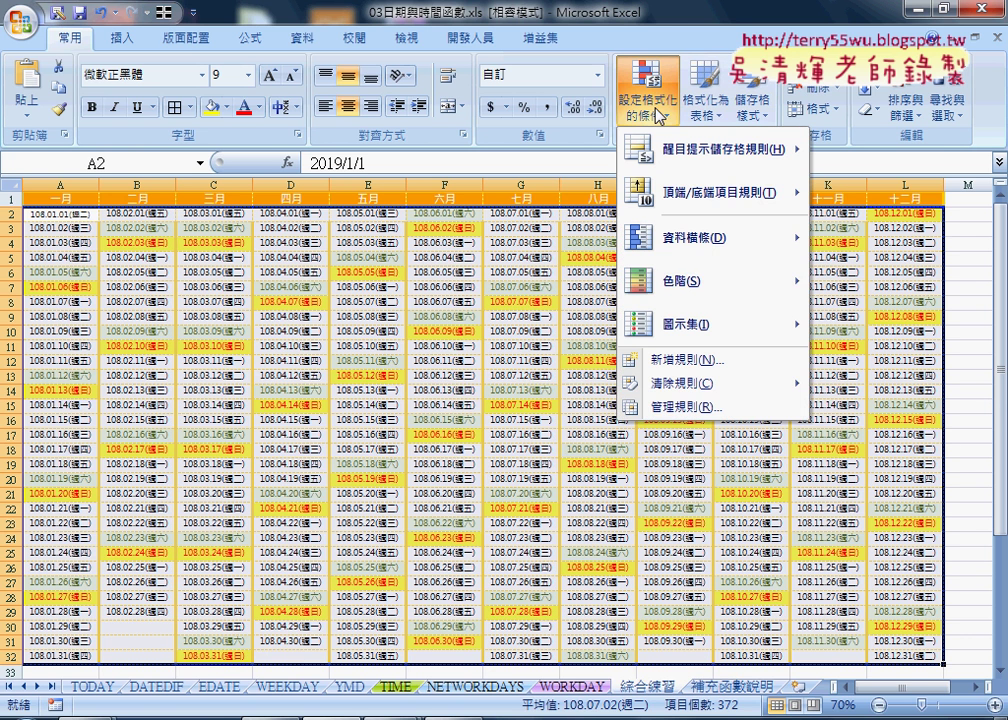
mouse_move(720, 387)
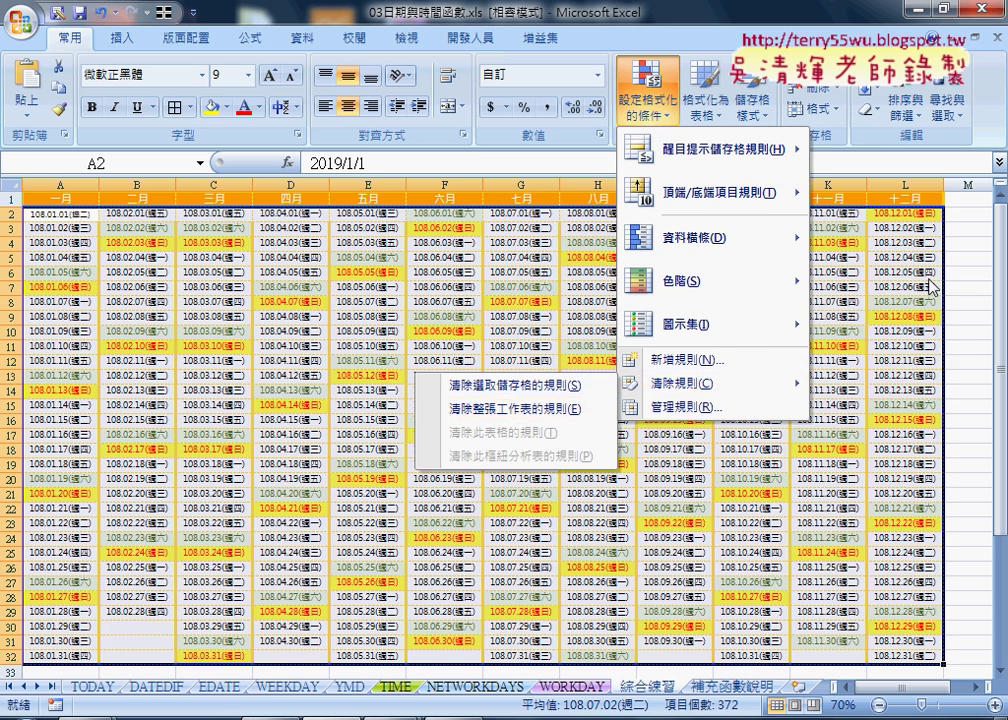
click(967, 270)
click(562, 241)
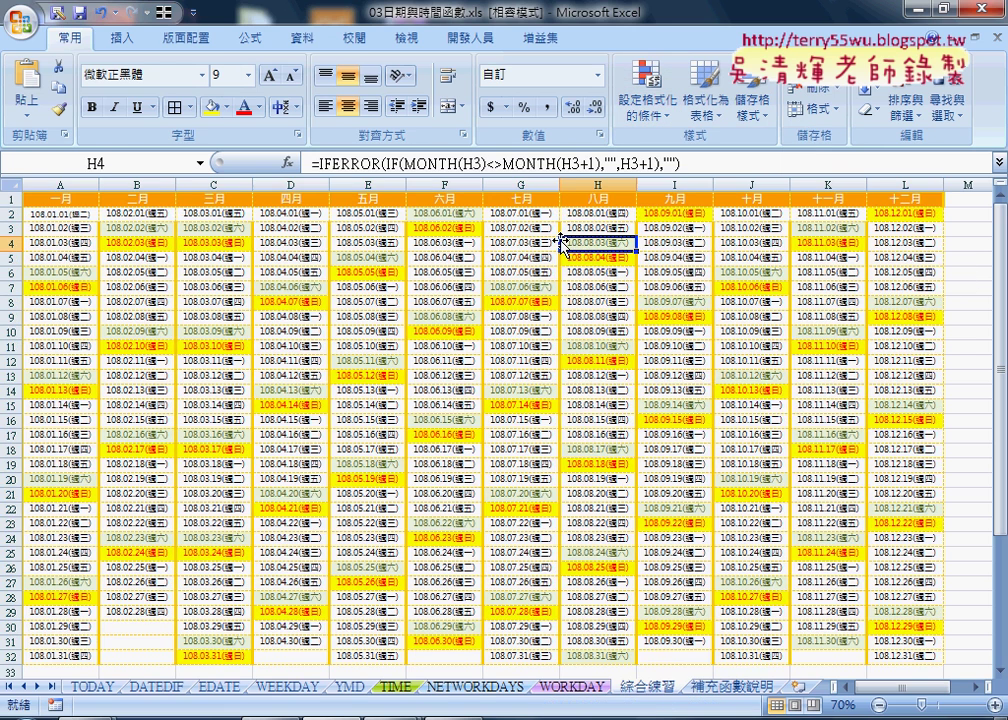
Duplicate the 綜合練習 sheet and rename the copy 綜合練習 (VBA).
drag(652, 690, 705, 690)
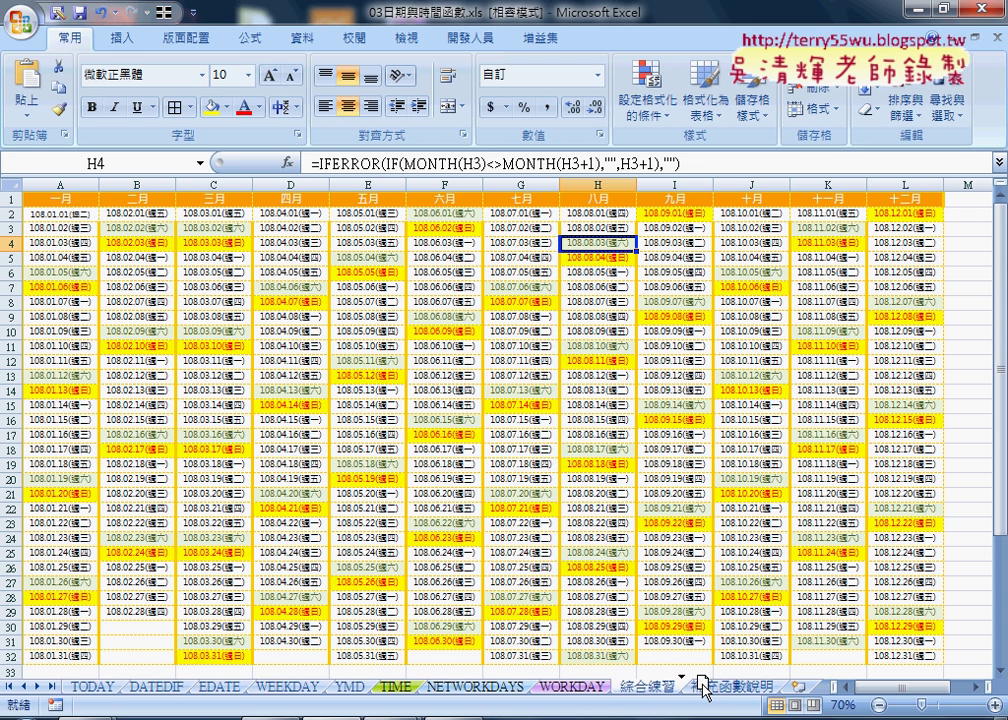
drag(705, 690, 702, 690)
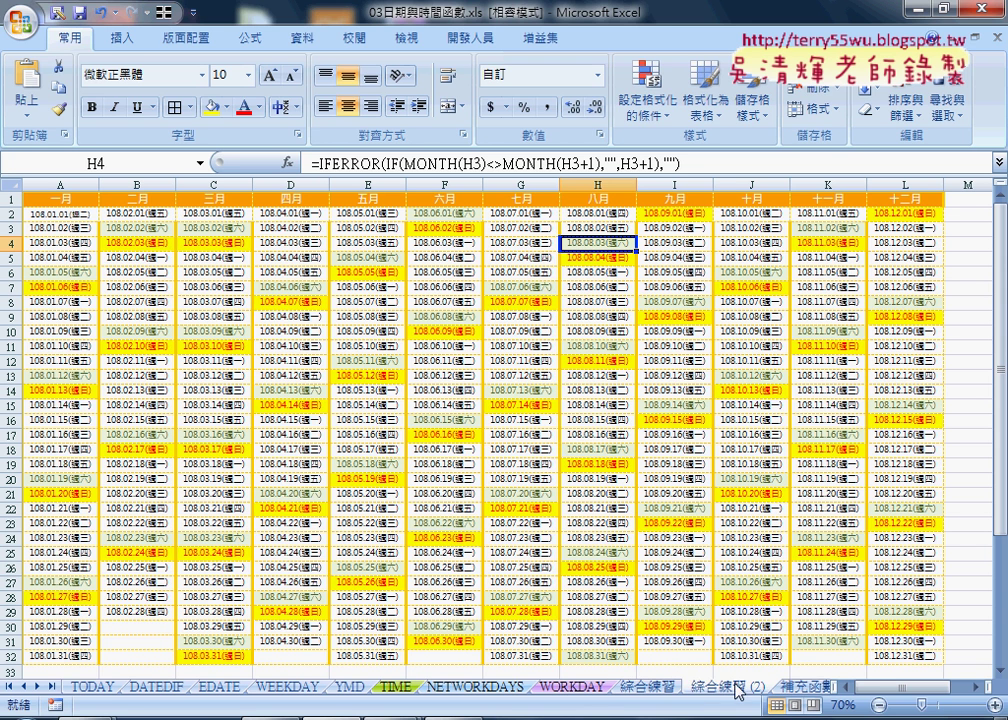
double_click(737, 690)
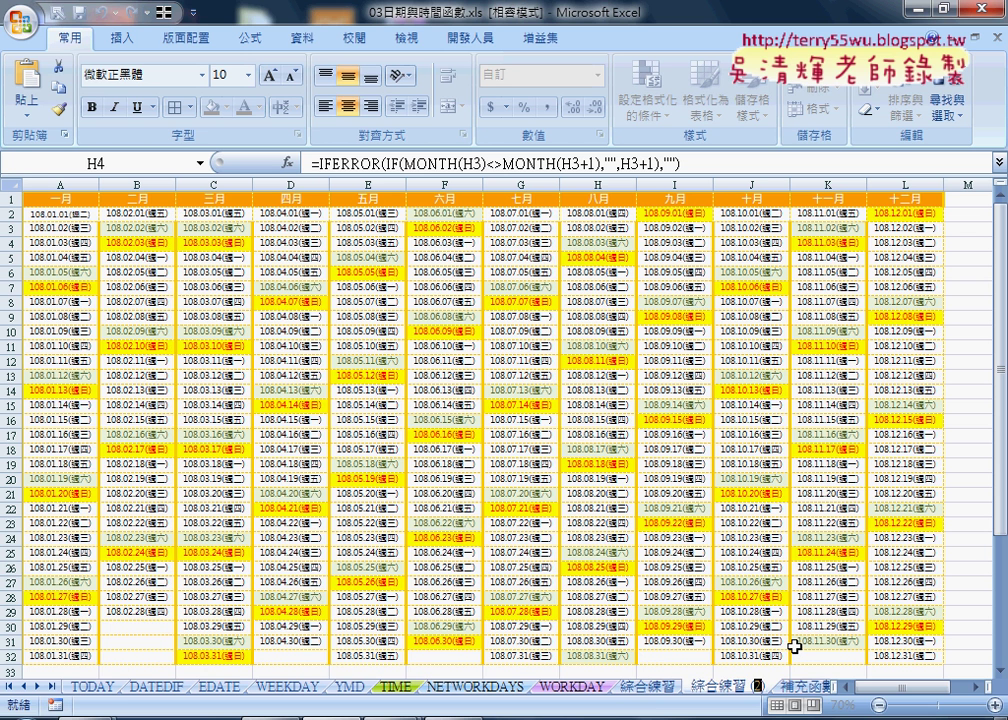
text(VB)
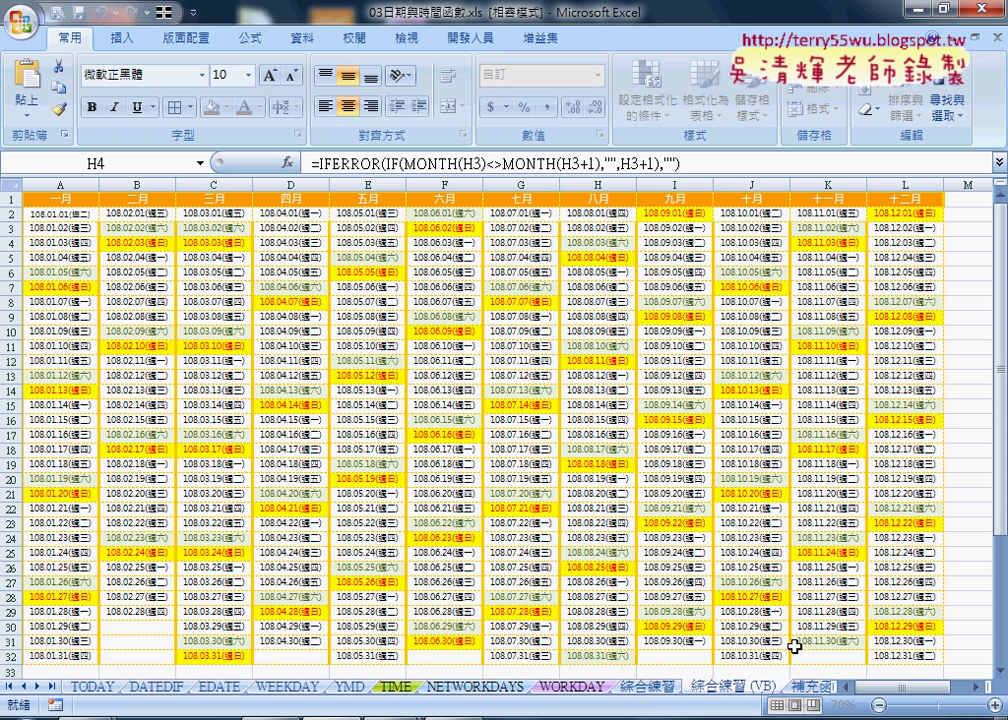
text(A)
key(Return)
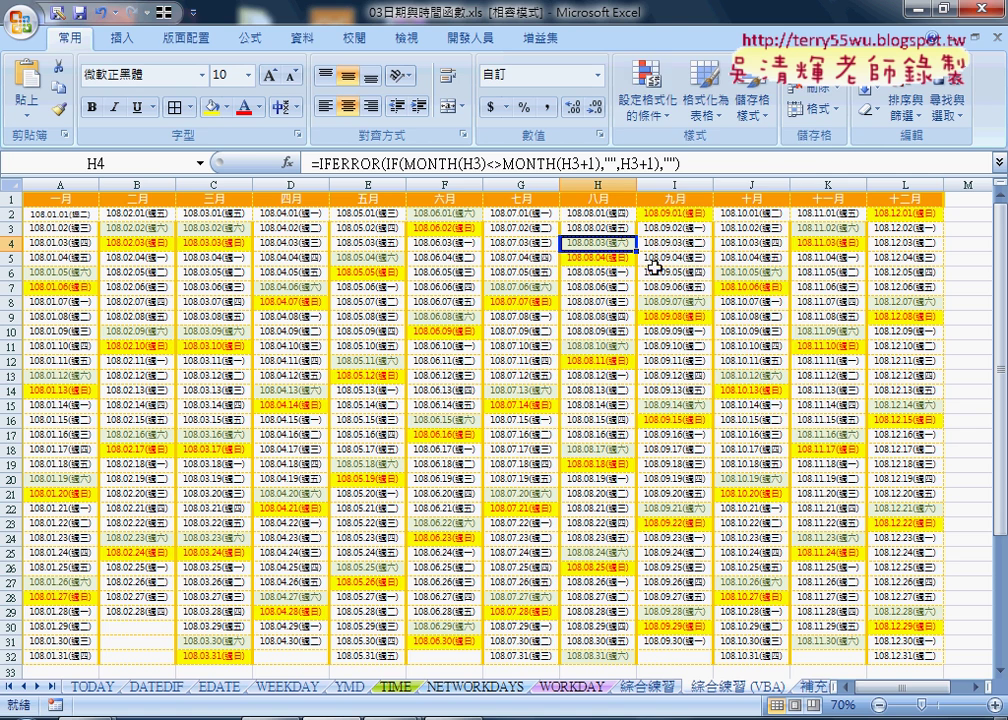
Clear all conditional formatting rules from the entire copied sheet.
click(645, 90)
mouse_move(688, 393)
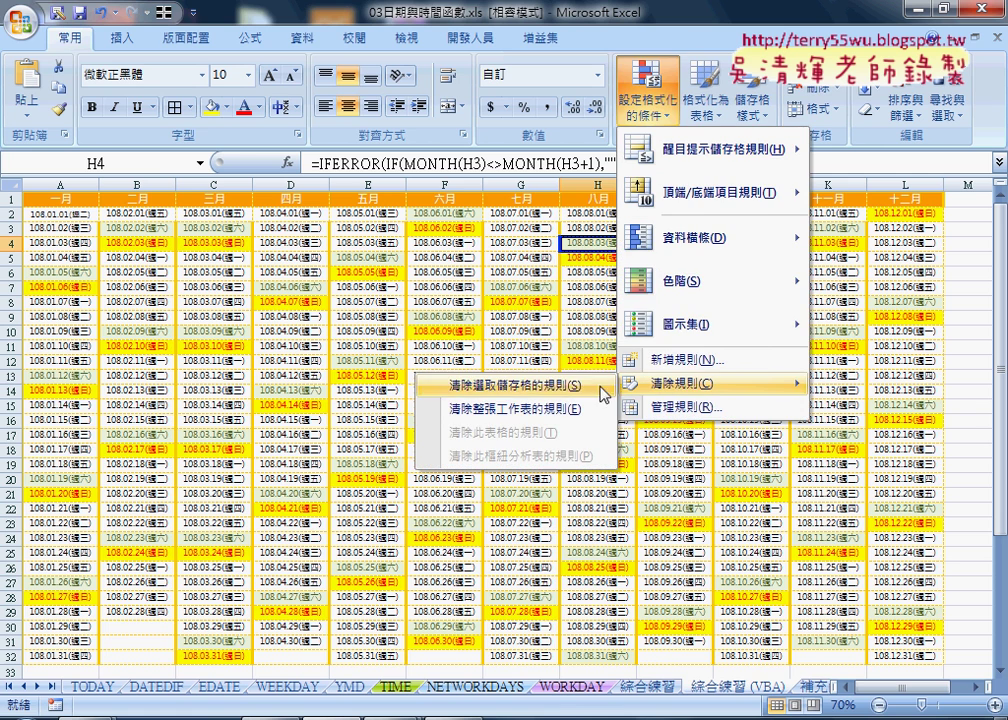
click(545, 409)
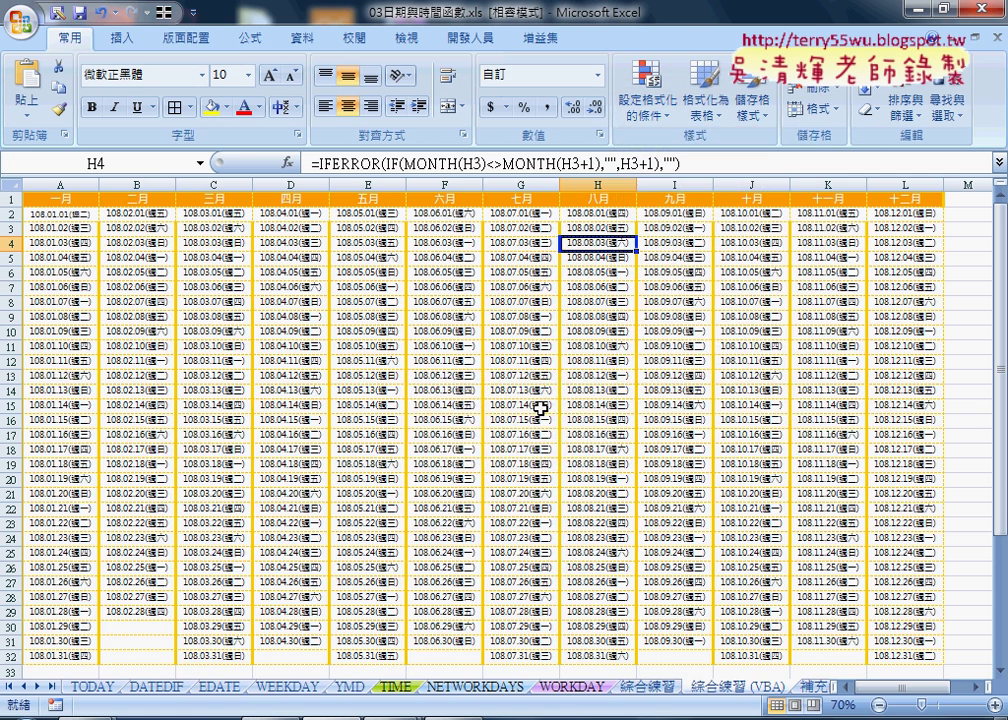
drag(891, 686, 905, 686)
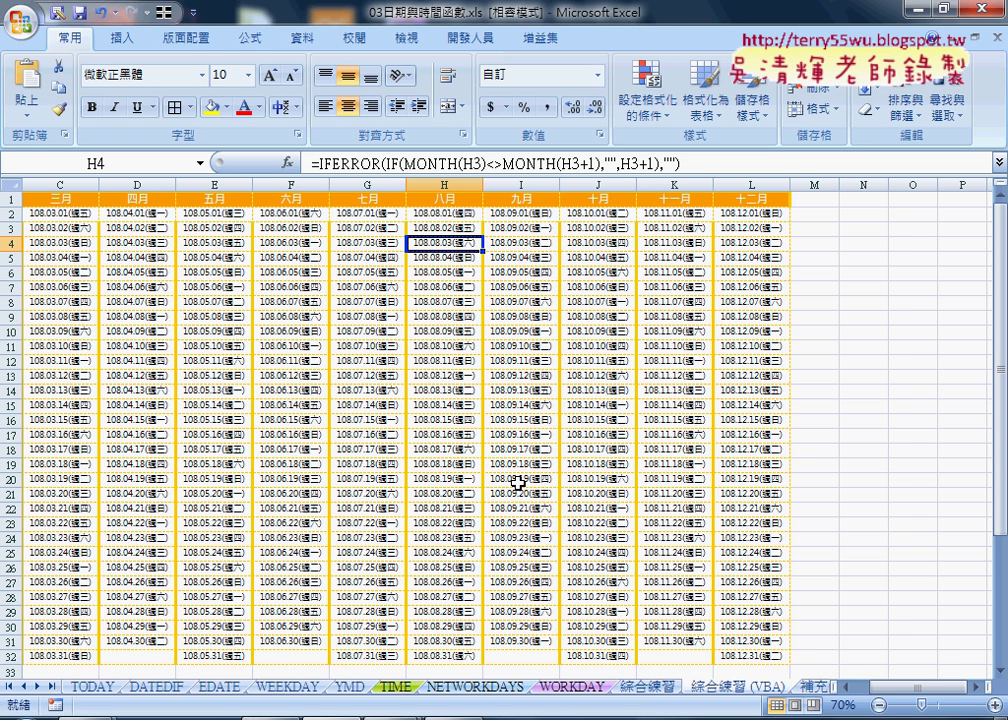
click(922, 688)
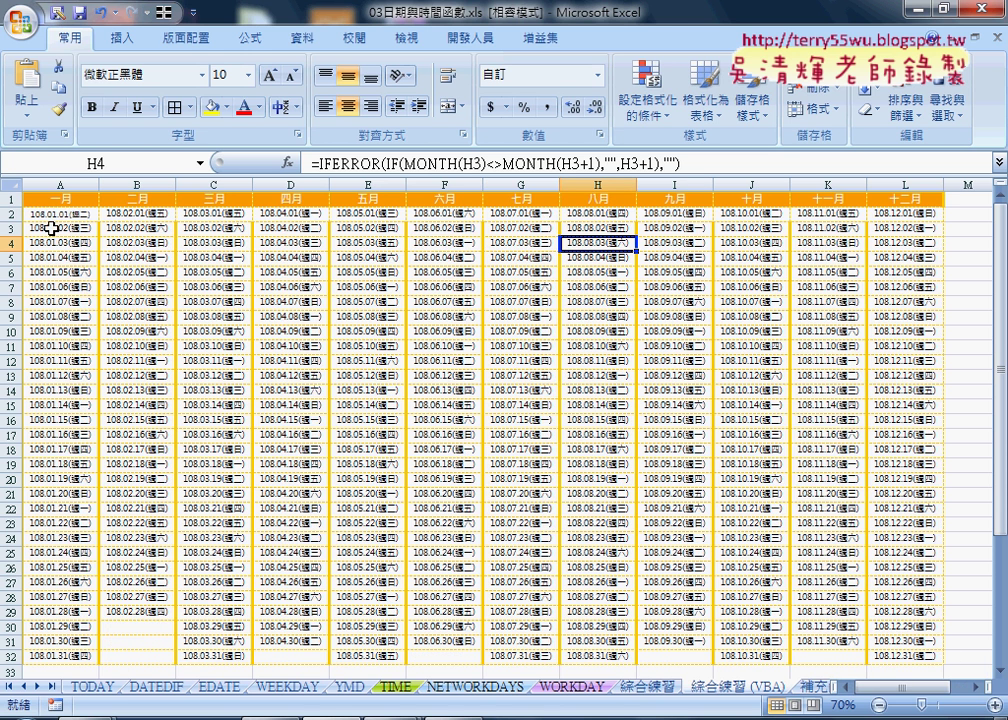
click(11, 213)
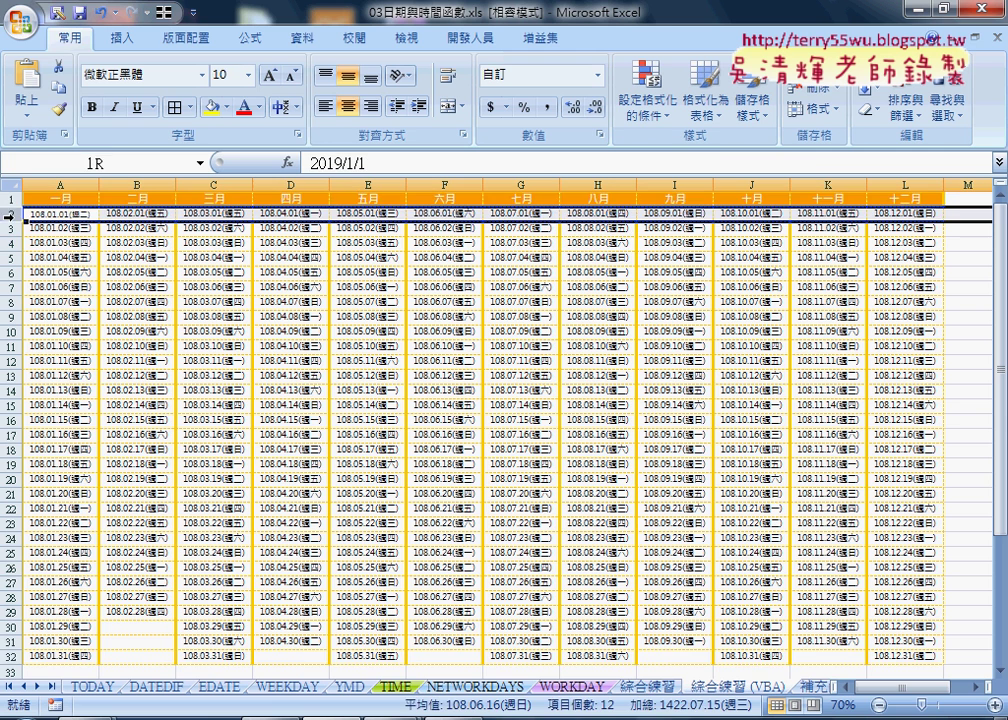
click(11, 657)
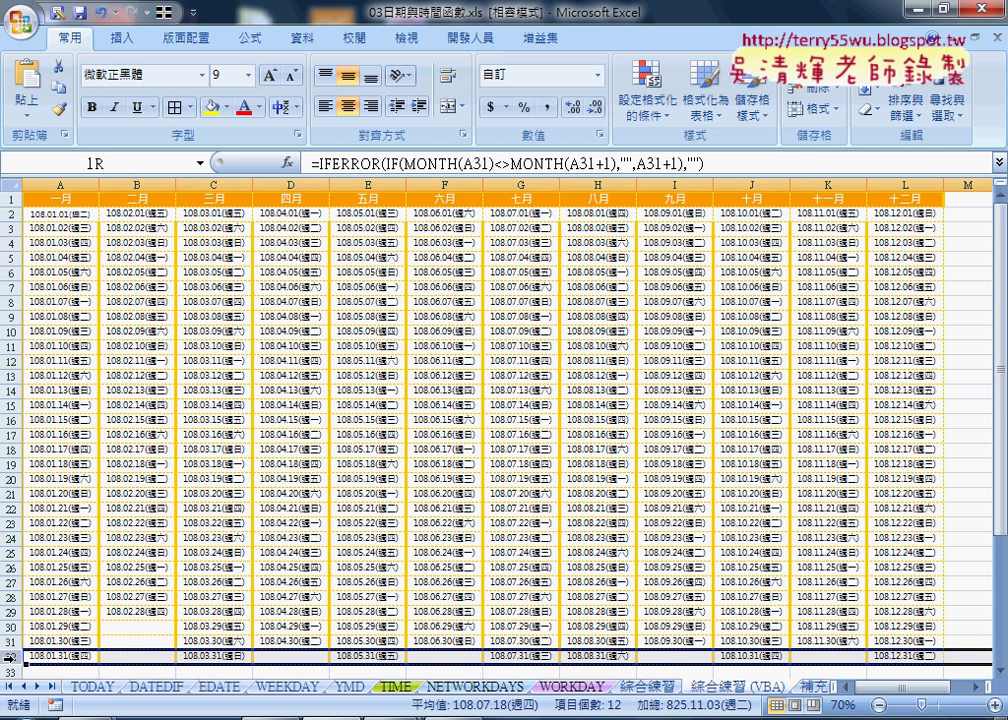
click(68, 182)
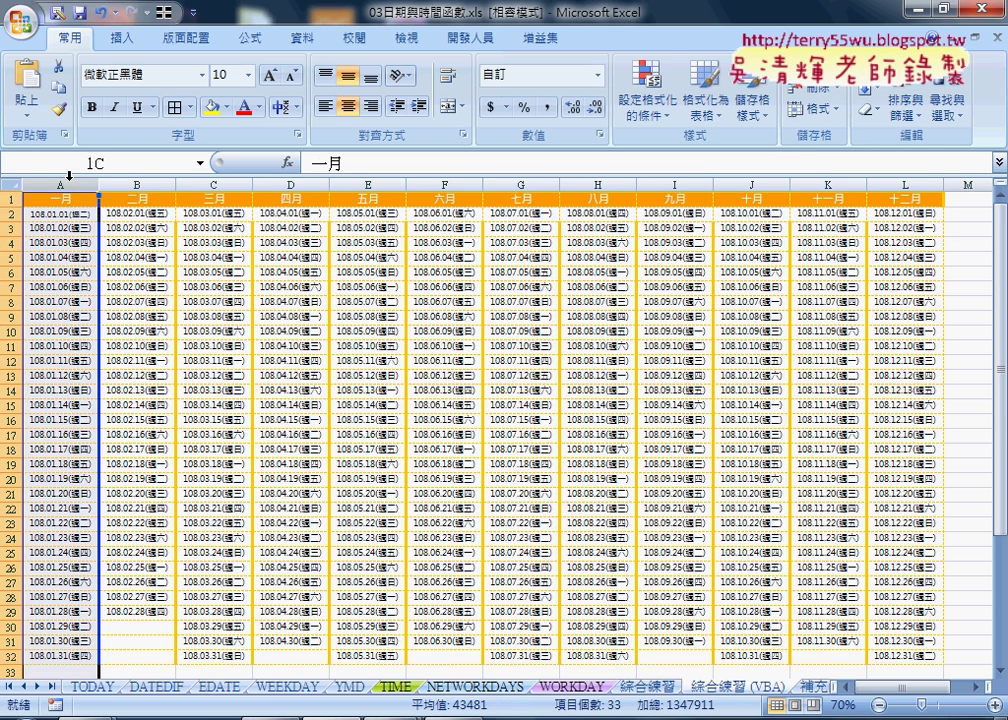
mouse_move(137, 183)
mouse_down()
mouse_move(803, 200)
mouse_move(893, 190)
mouse_up()
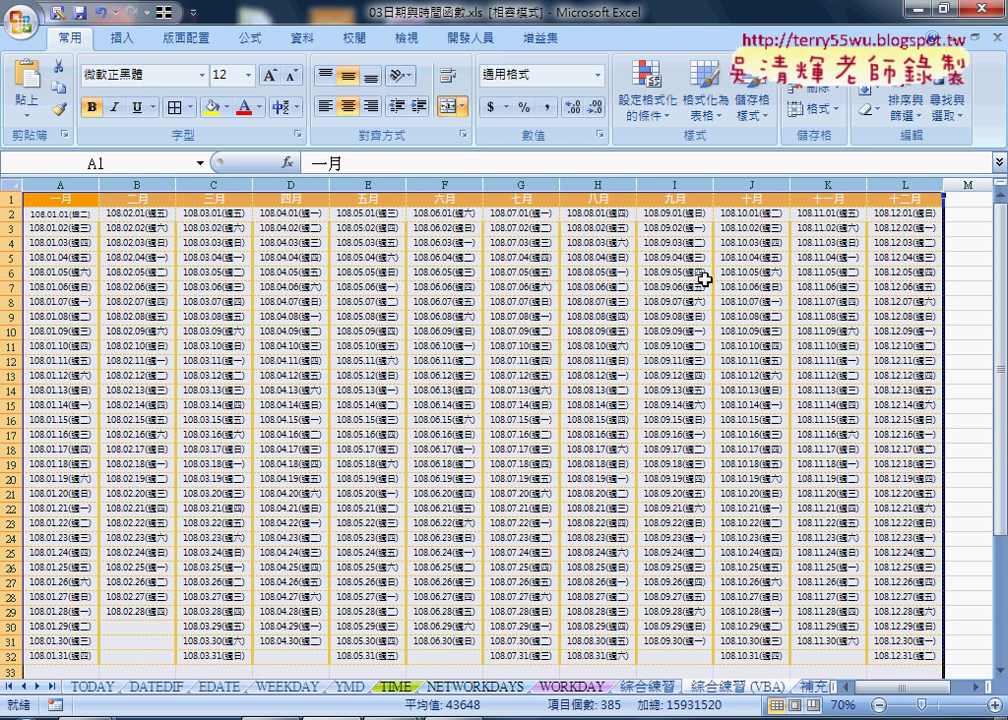
click(60, 216)
click(137, 214)
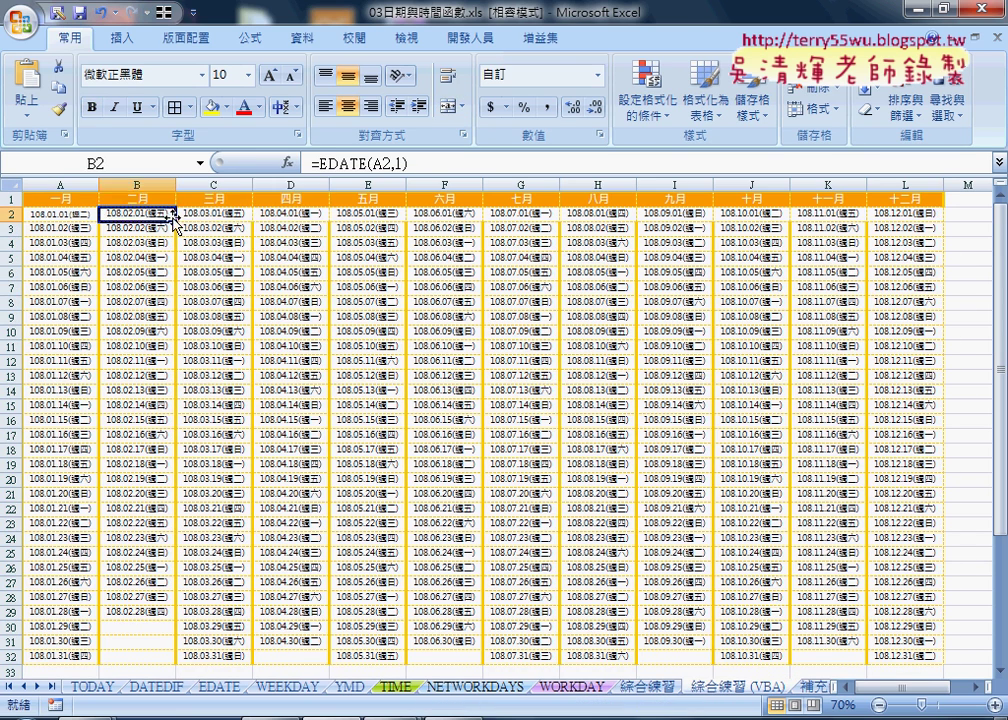
click(213, 214)
click(284, 215)
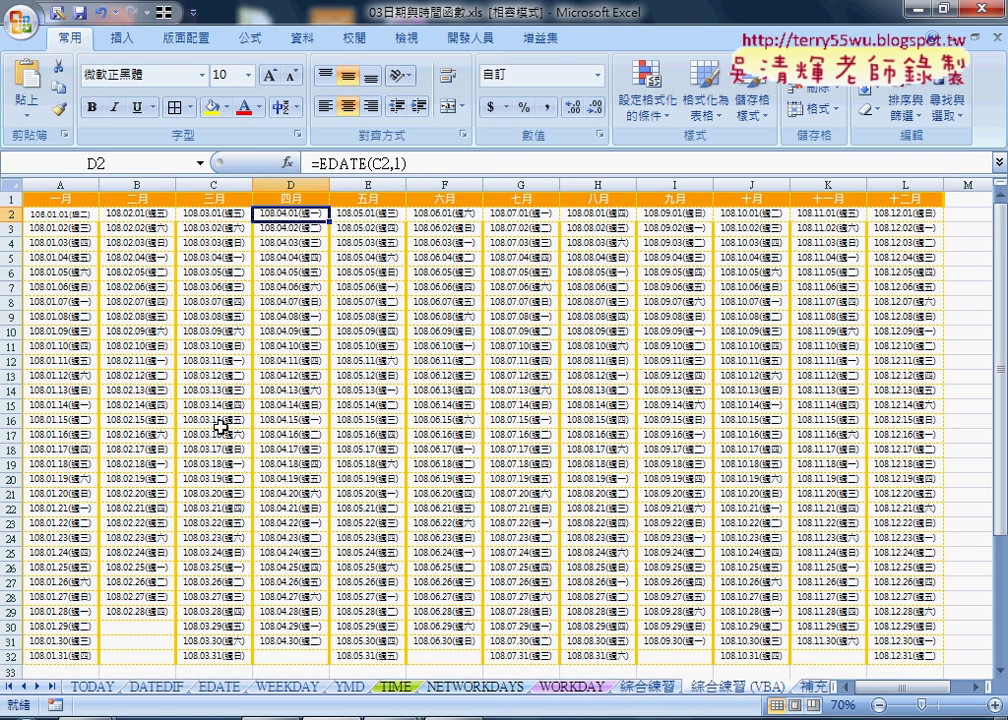
click(142, 628)
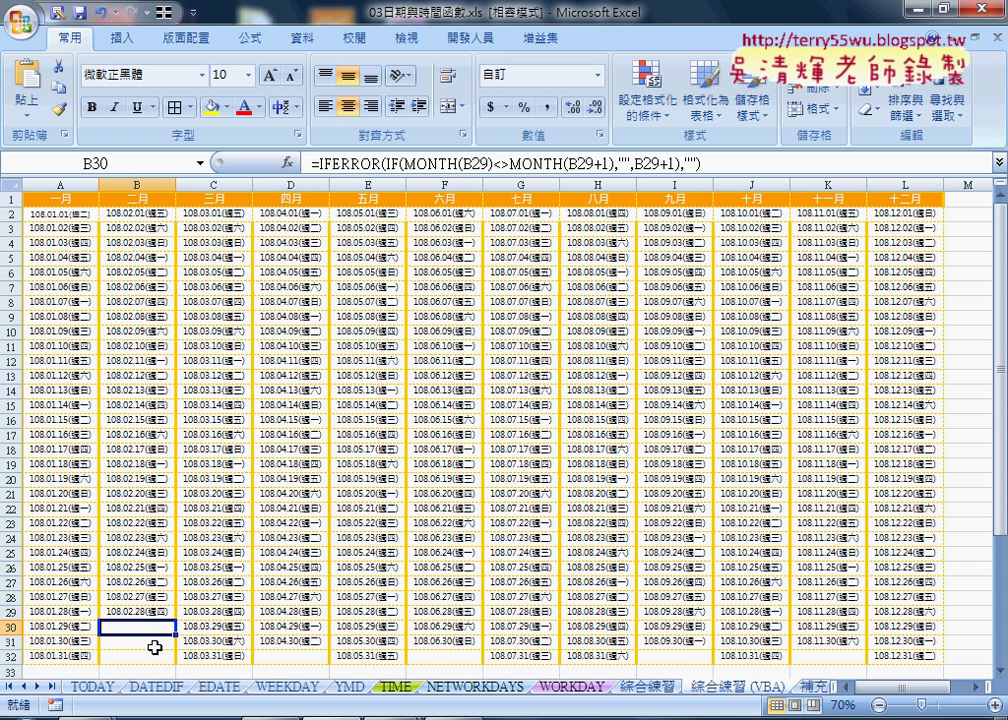
click(54, 215)
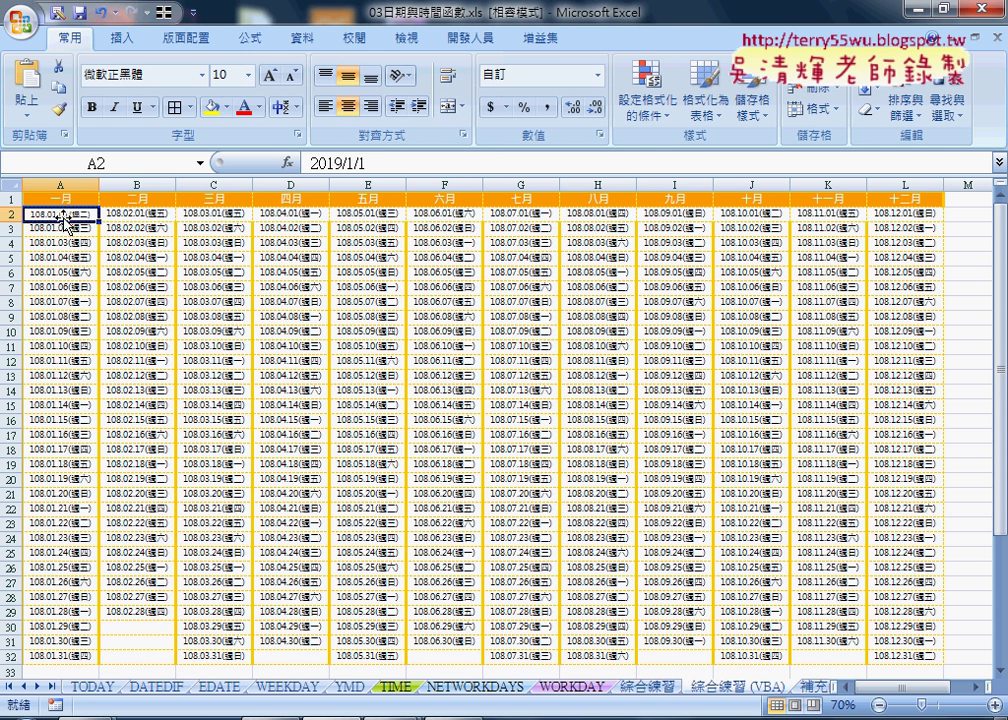
click(146, 215)
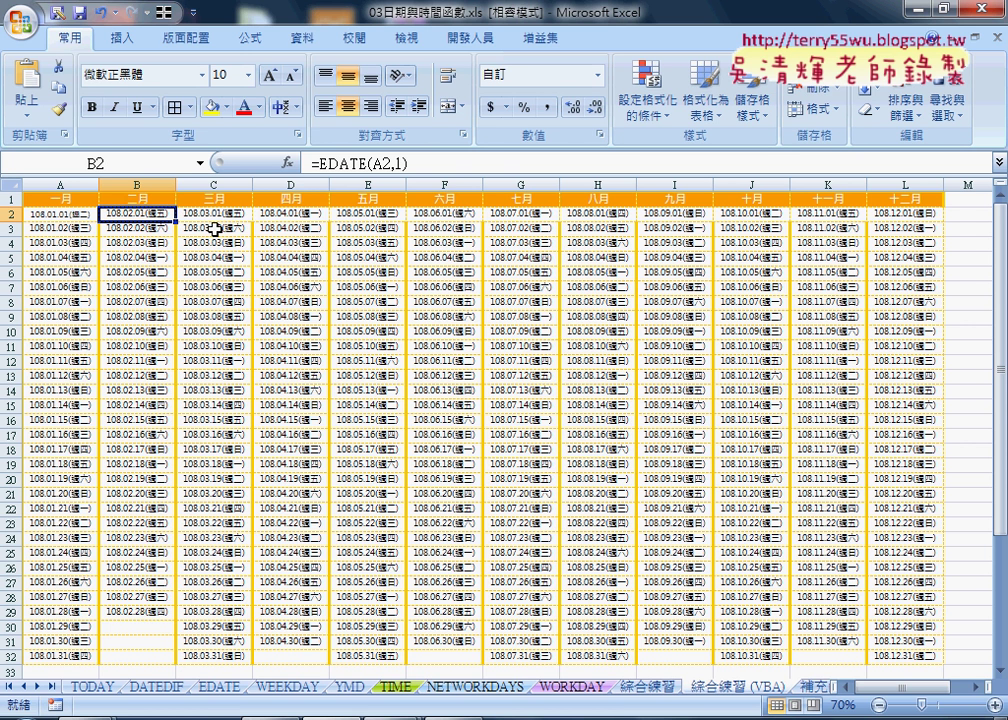